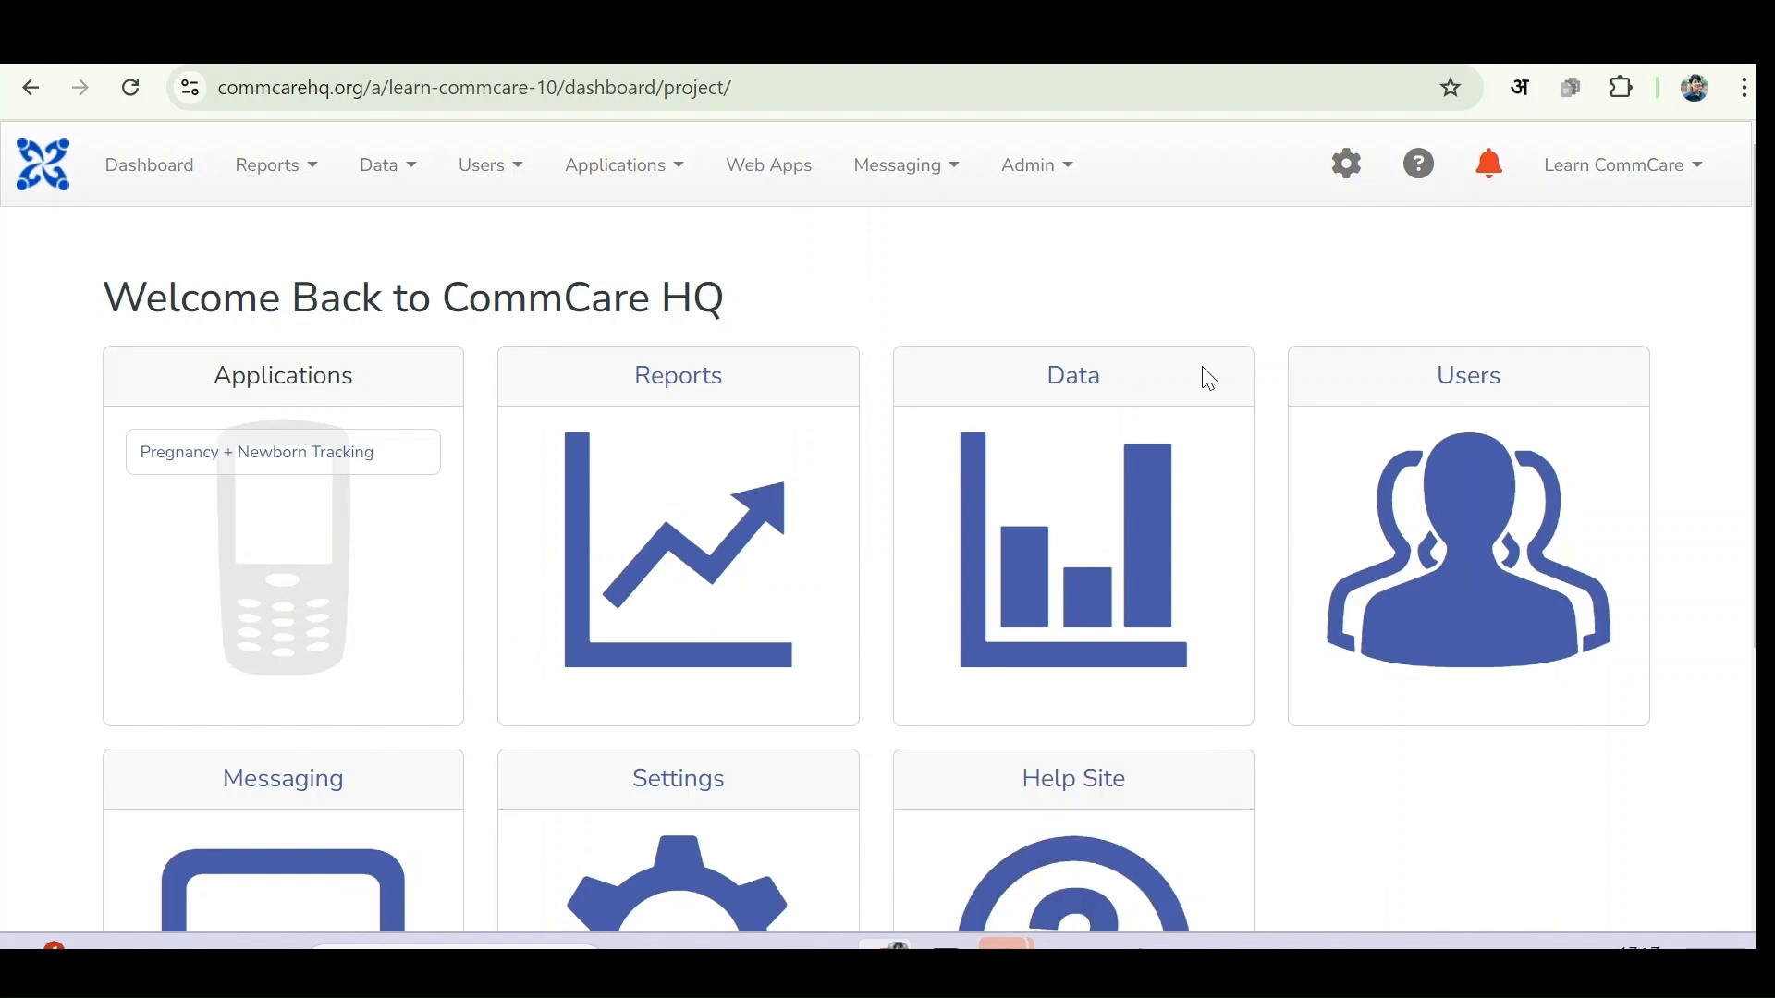
- Create a new blank application from the Applications menu and collapse the app preview
click(617, 190)
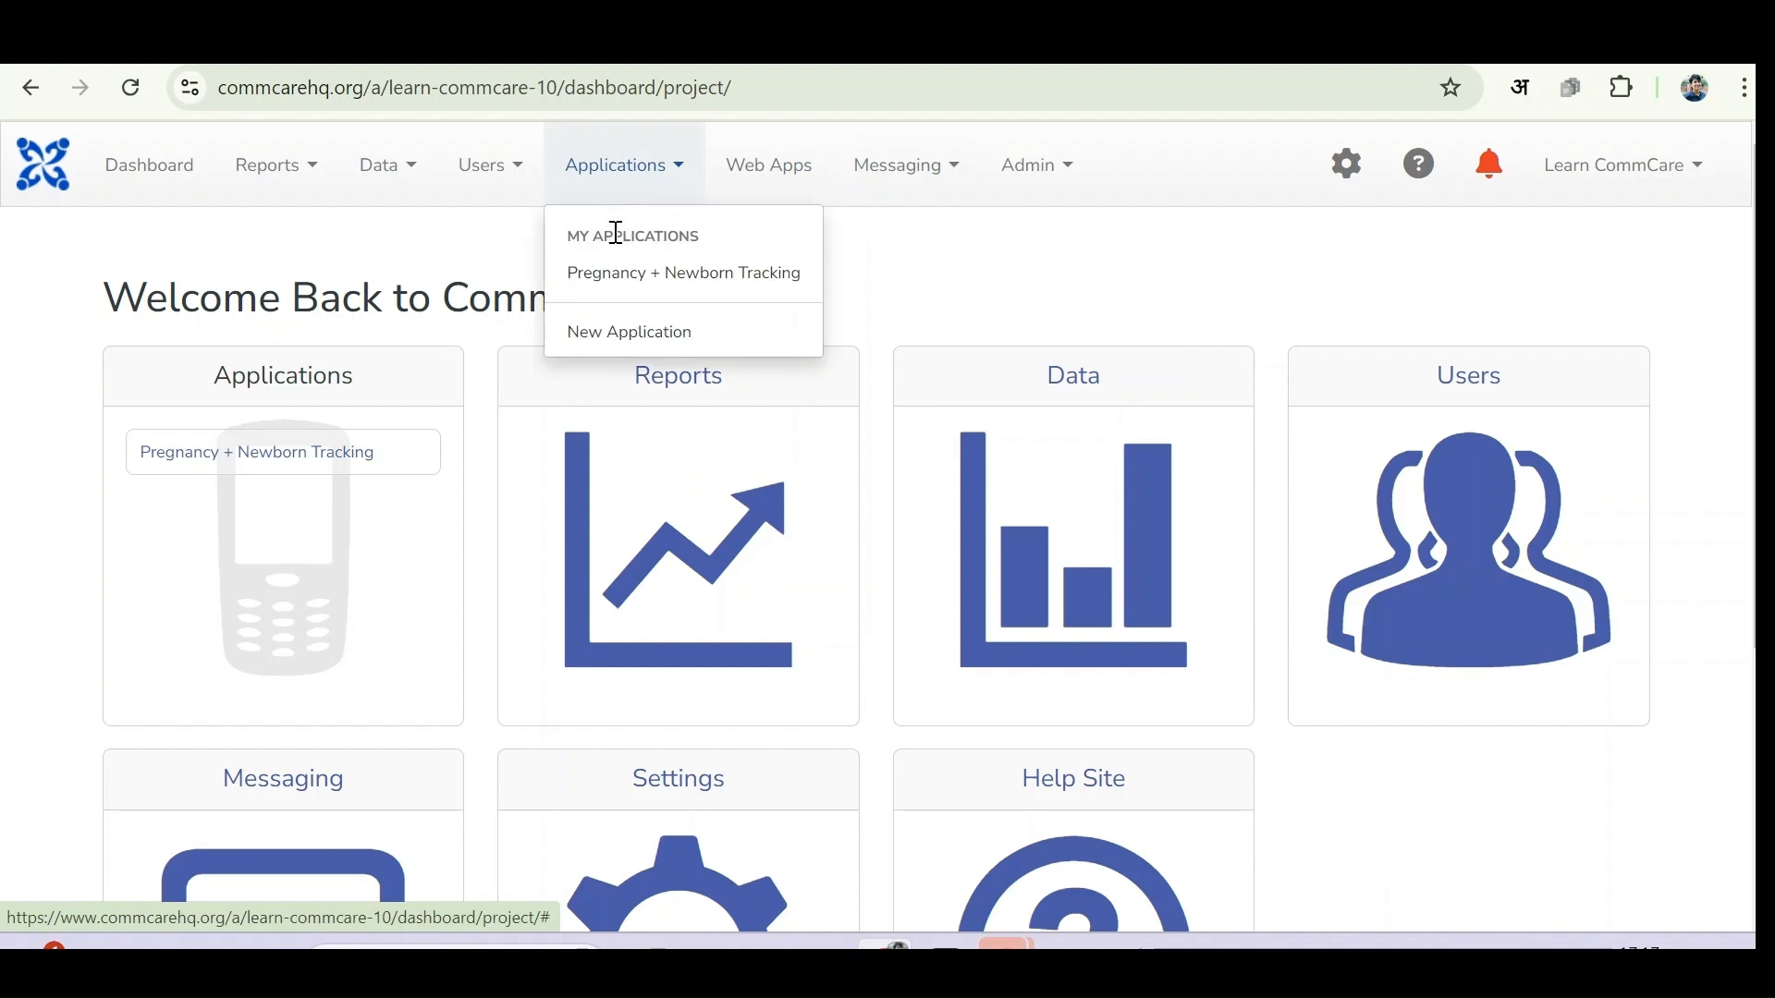
click(617, 331)
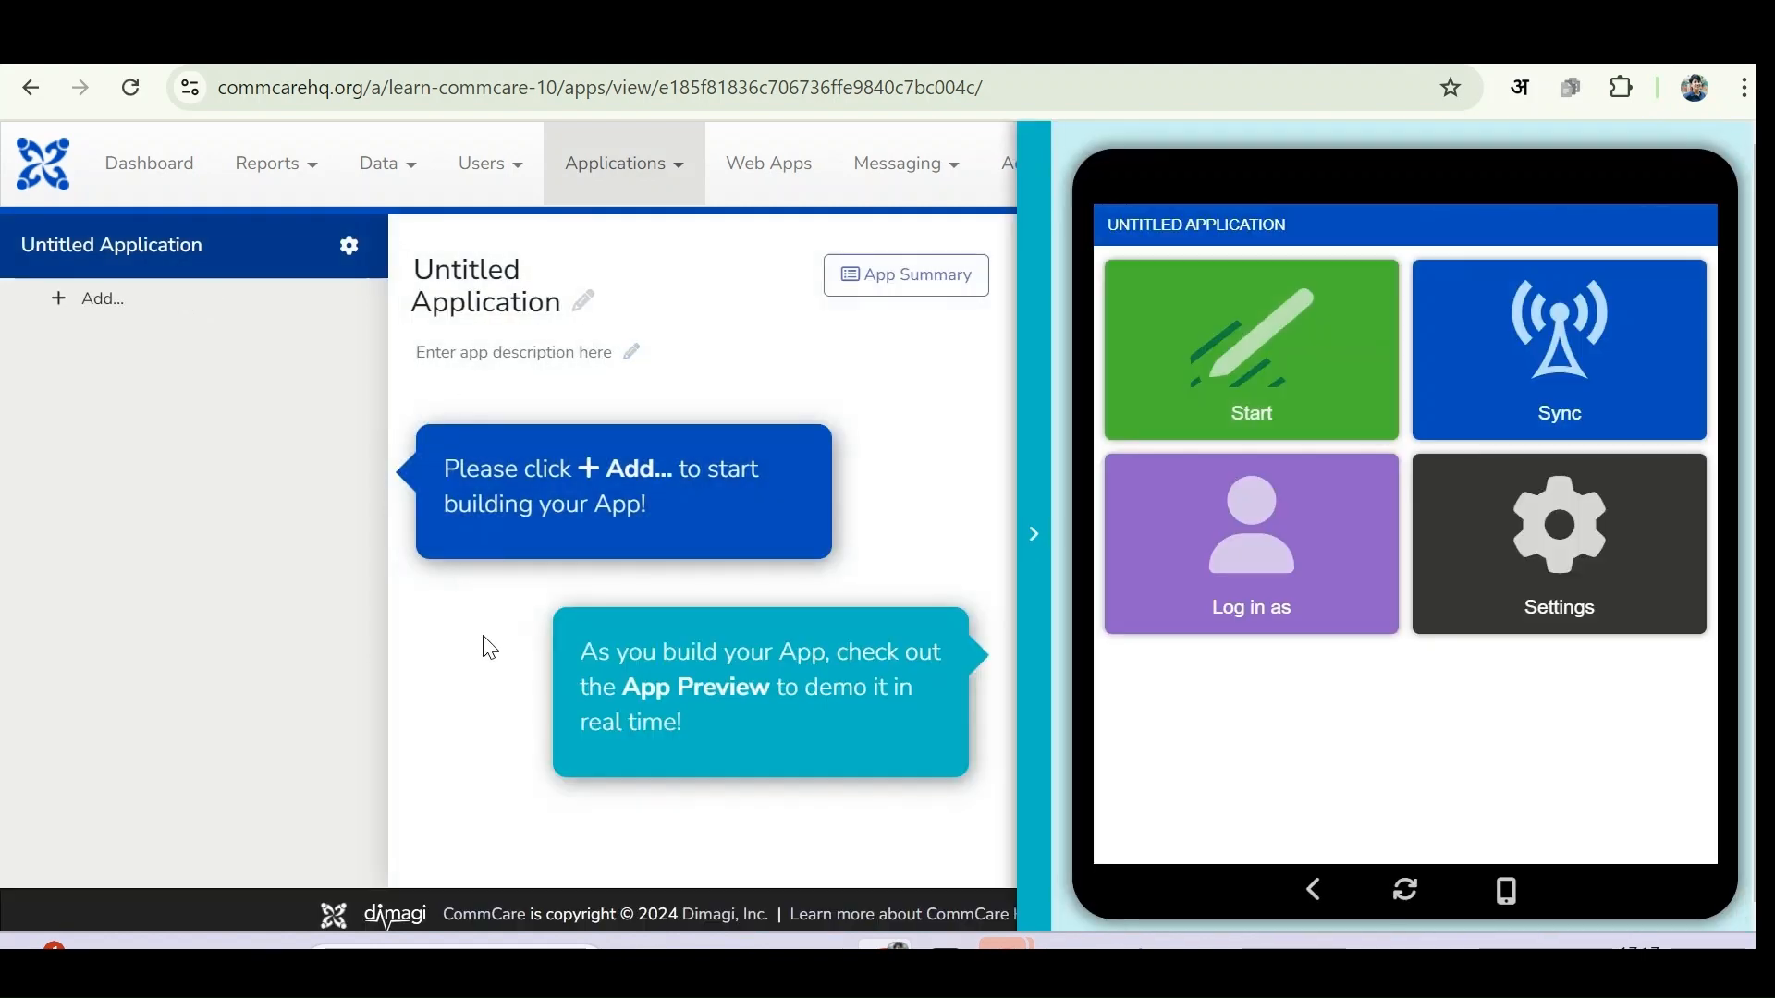
click(1033, 559)
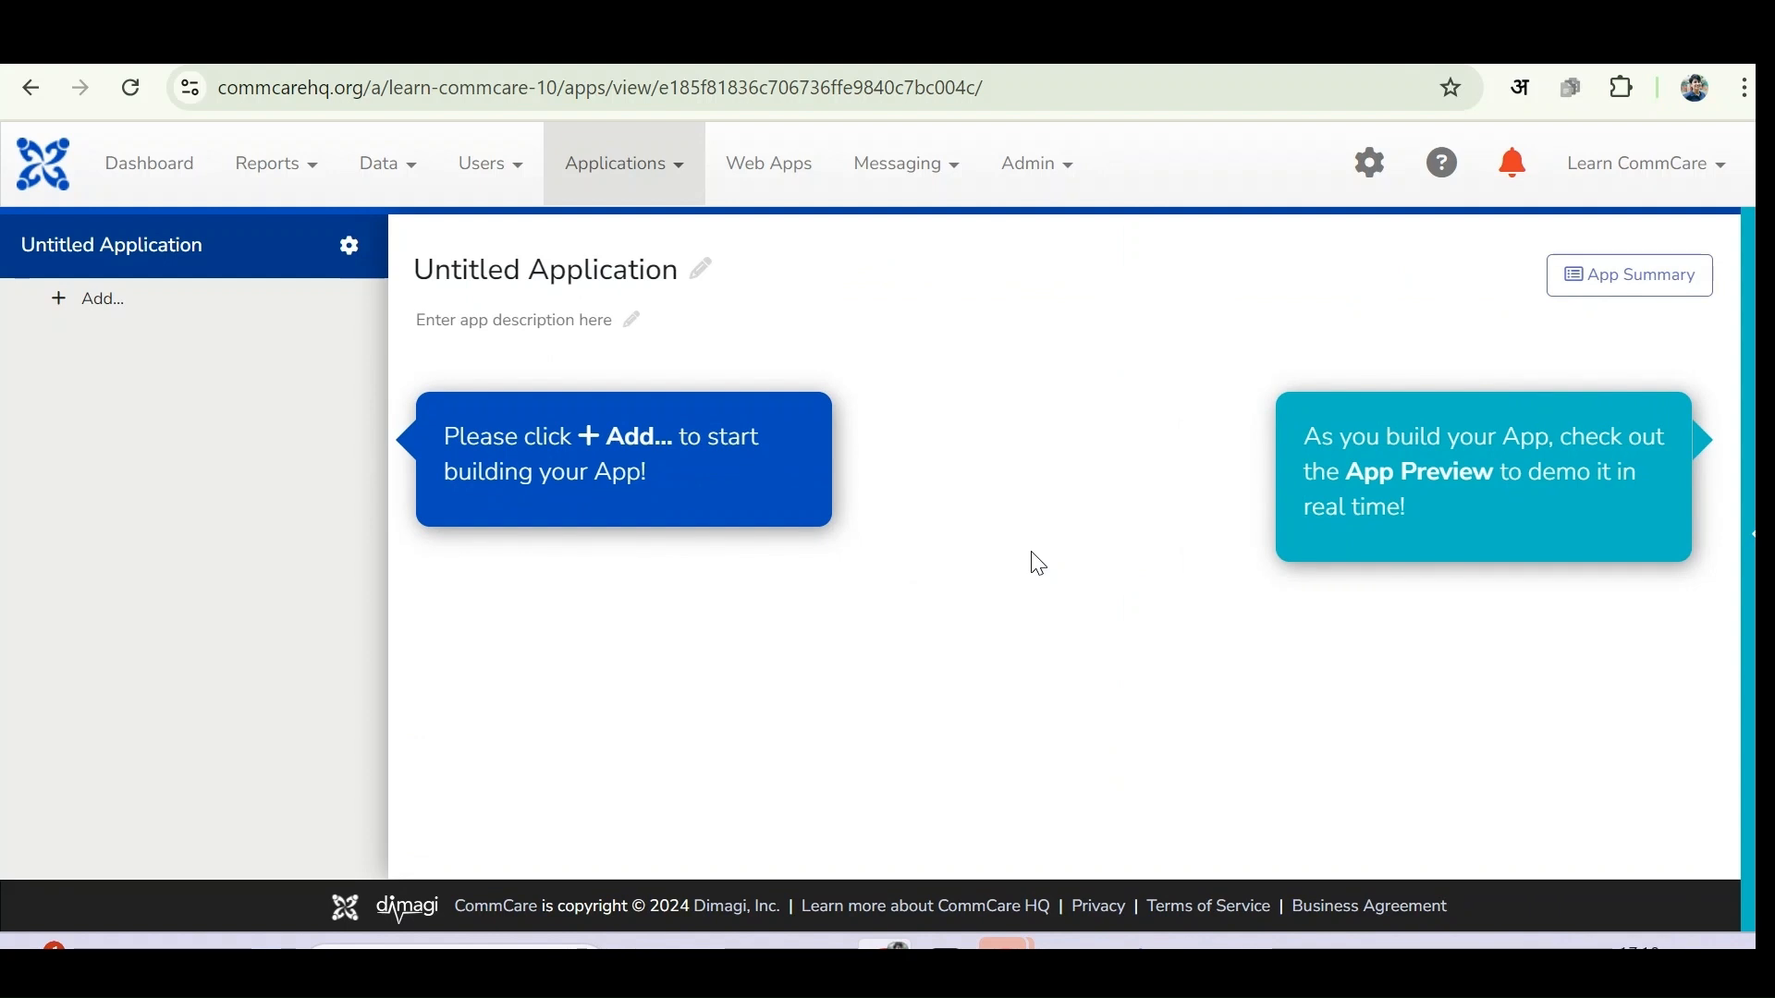
- Rename the application from 'Untitled Application' to 'My first Application'
click(700, 269)
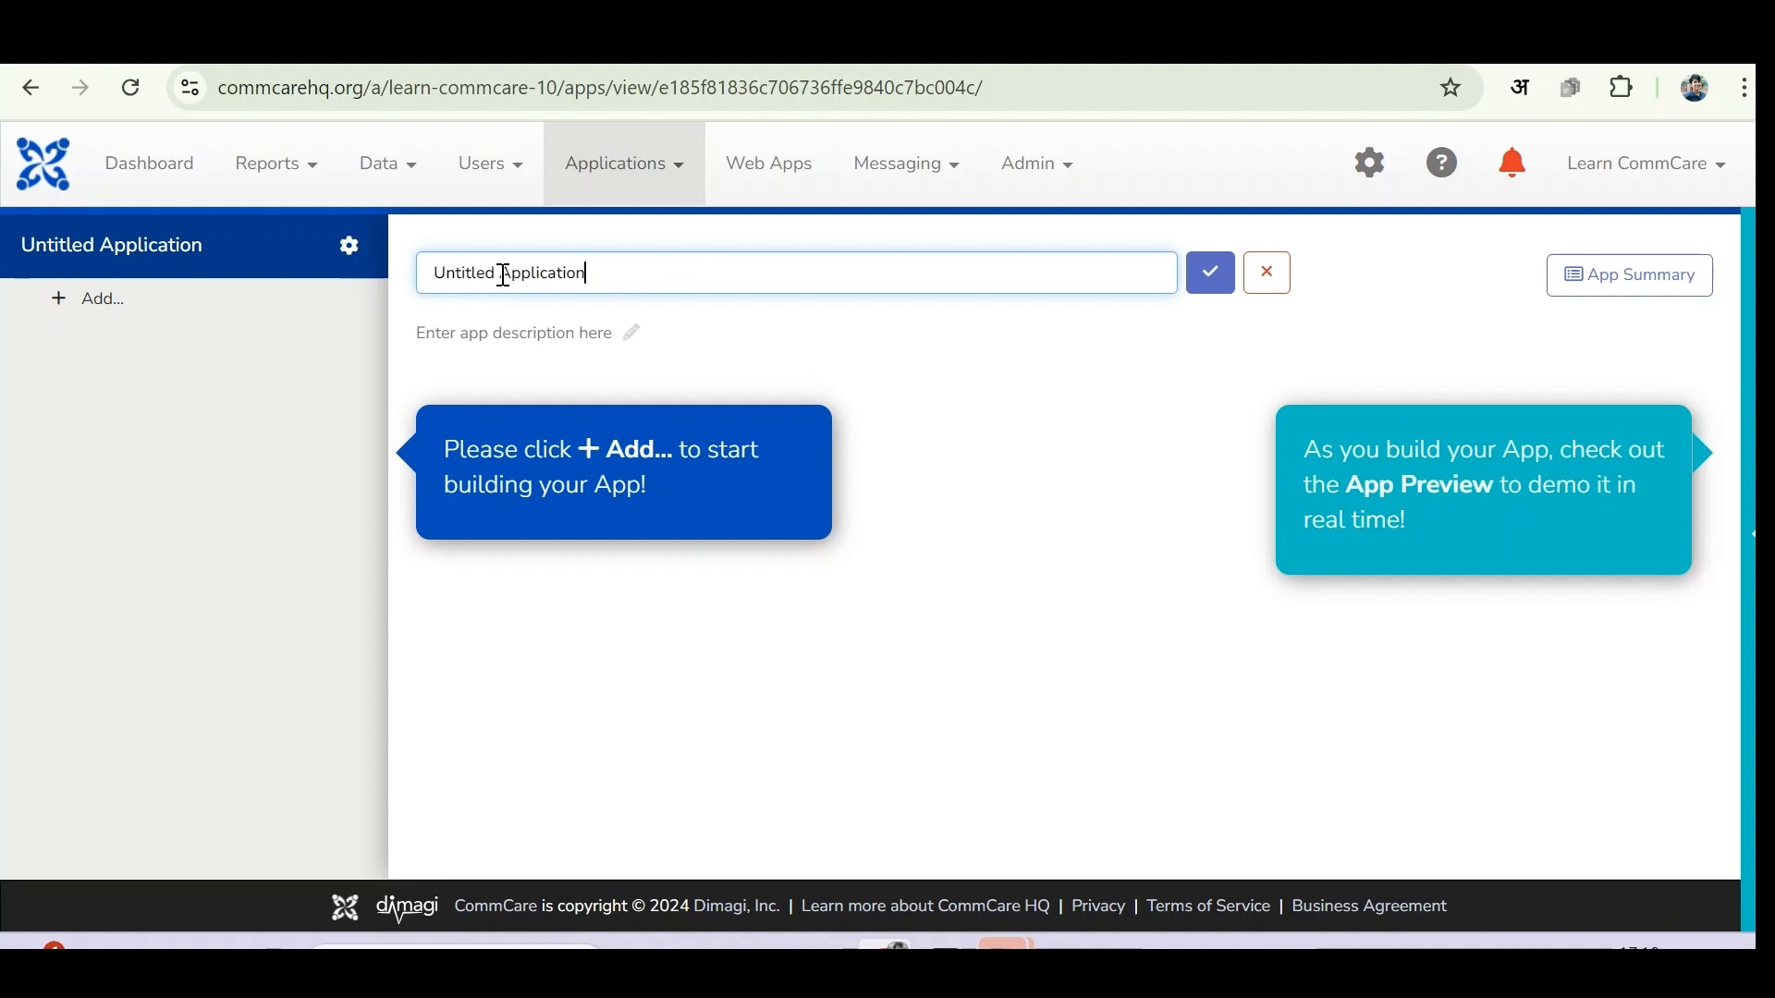
drag(502, 274, 398, 282)
key(BackSpace)
text(My first)
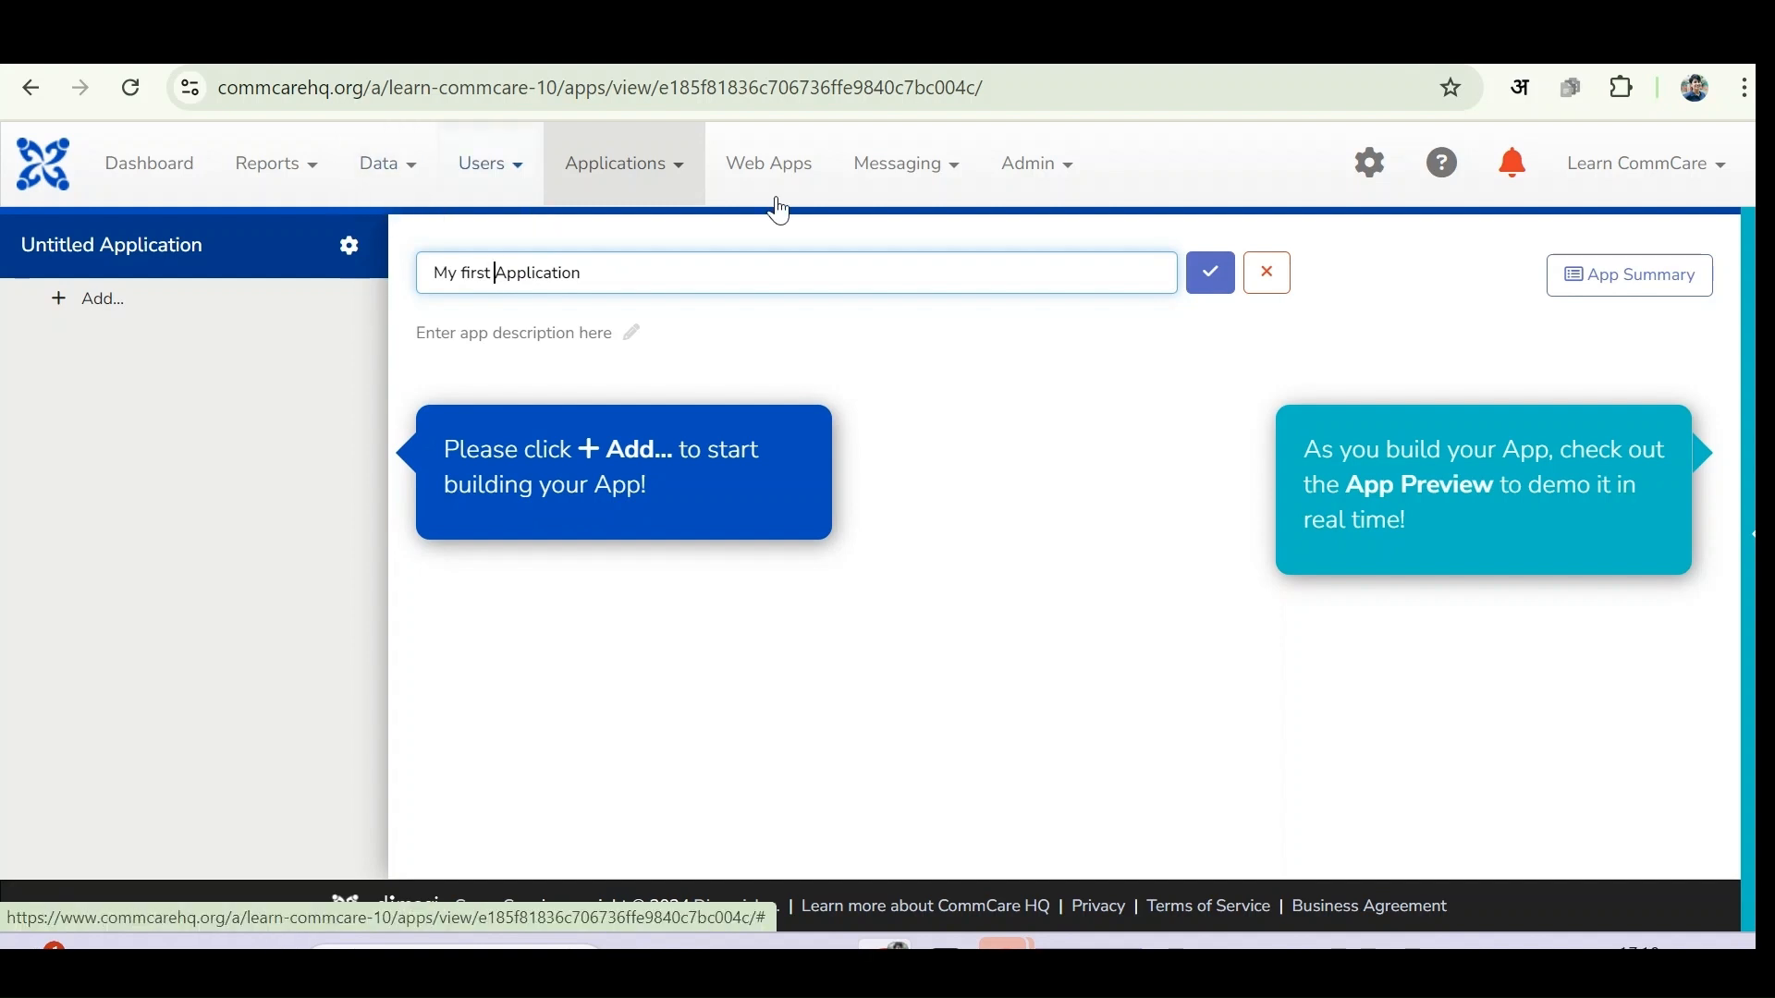
click(1216, 285)
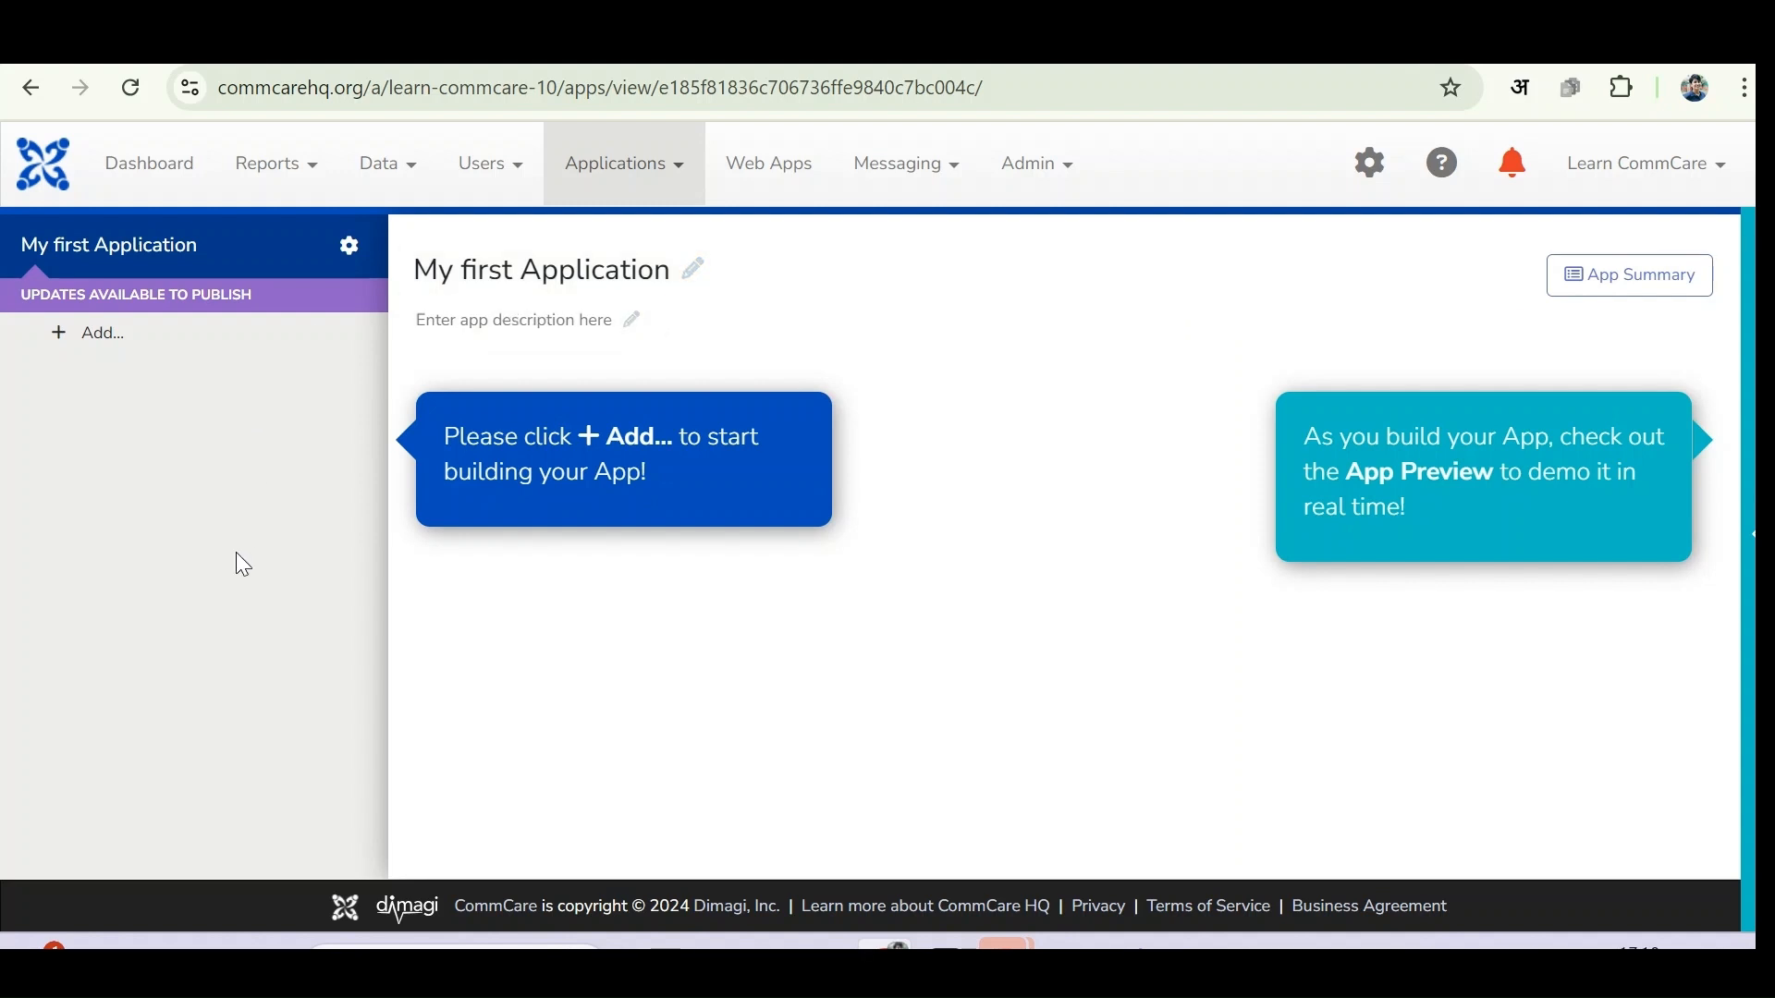
- Add a Surveys module, with its blank Survey form, through the '+ Add...' menu
click(97, 342)
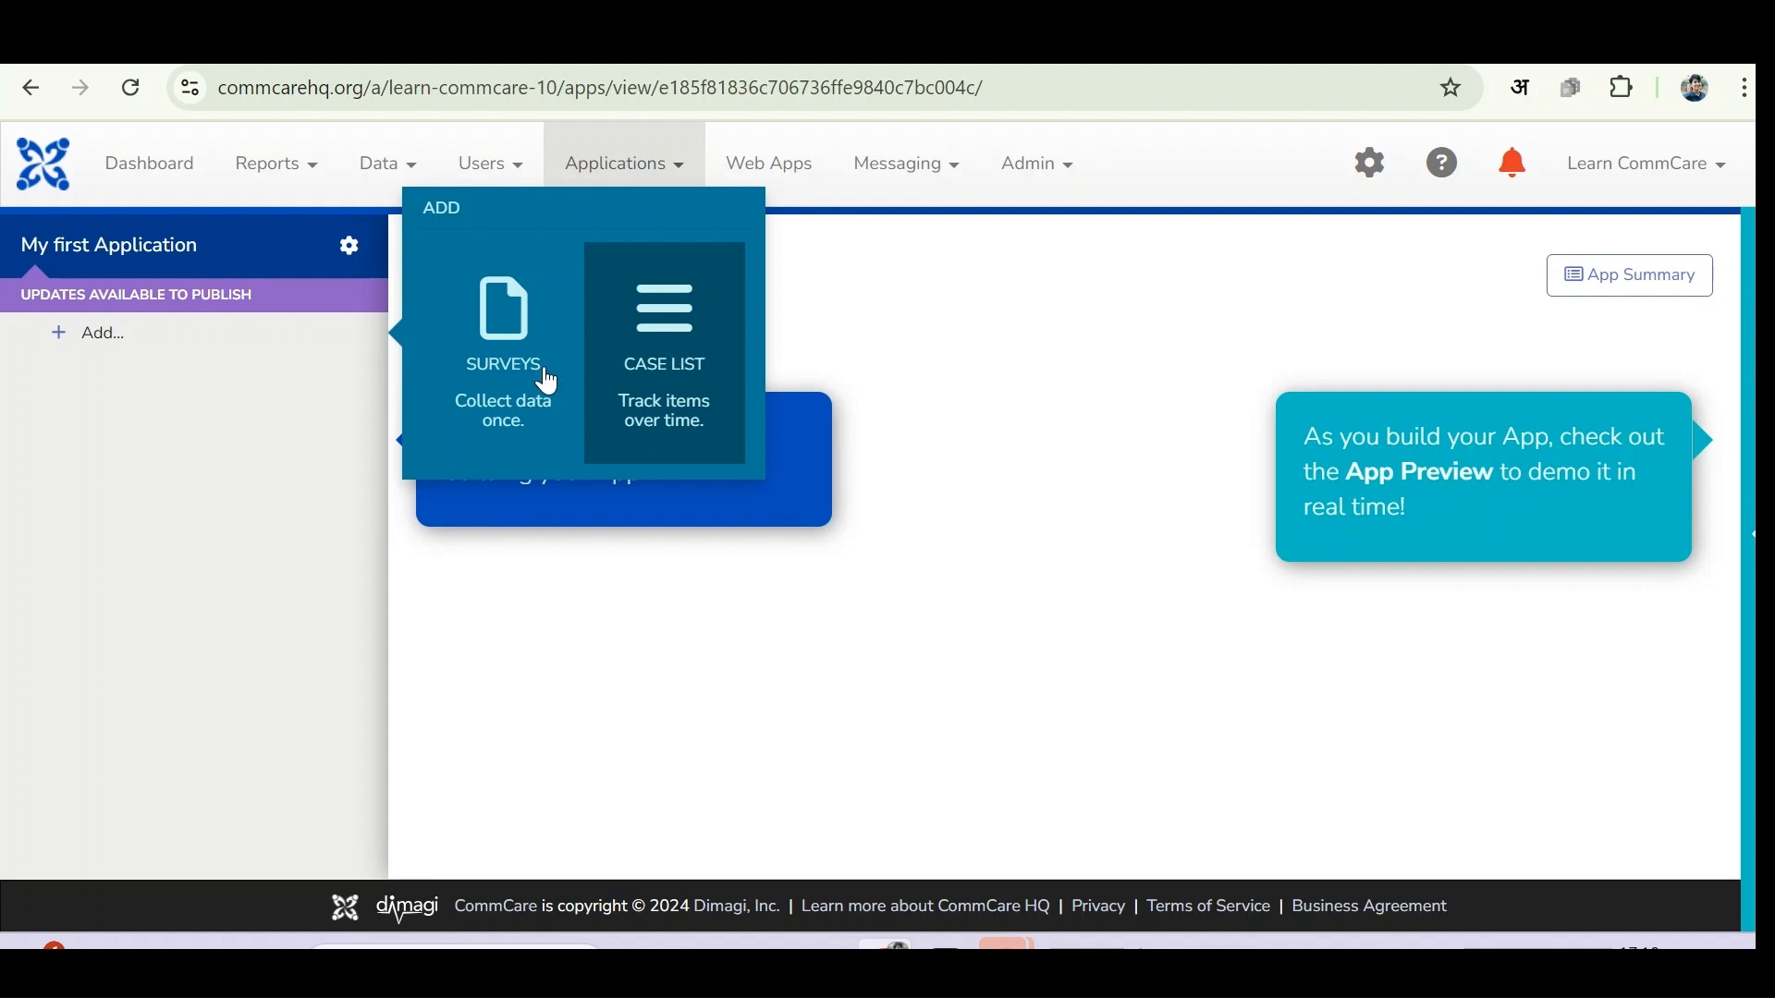
click(503, 338)
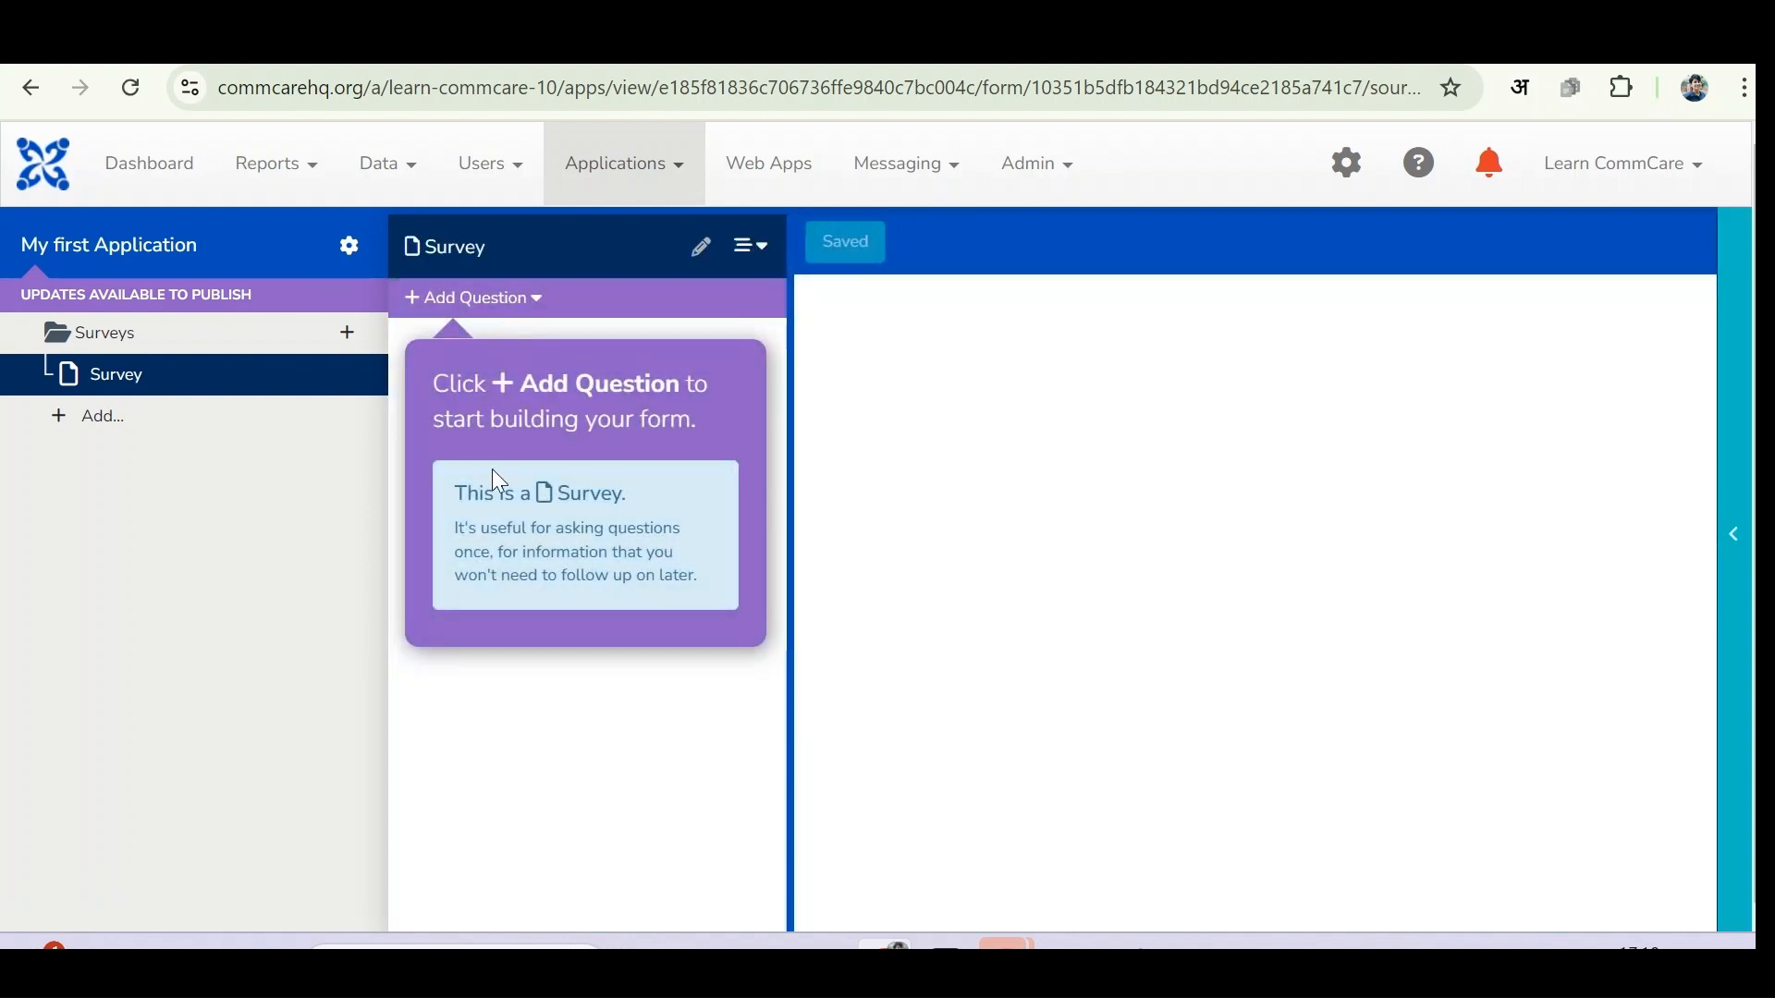
- Change the survey form's name to 'My first form' and save it
click(706, 246)
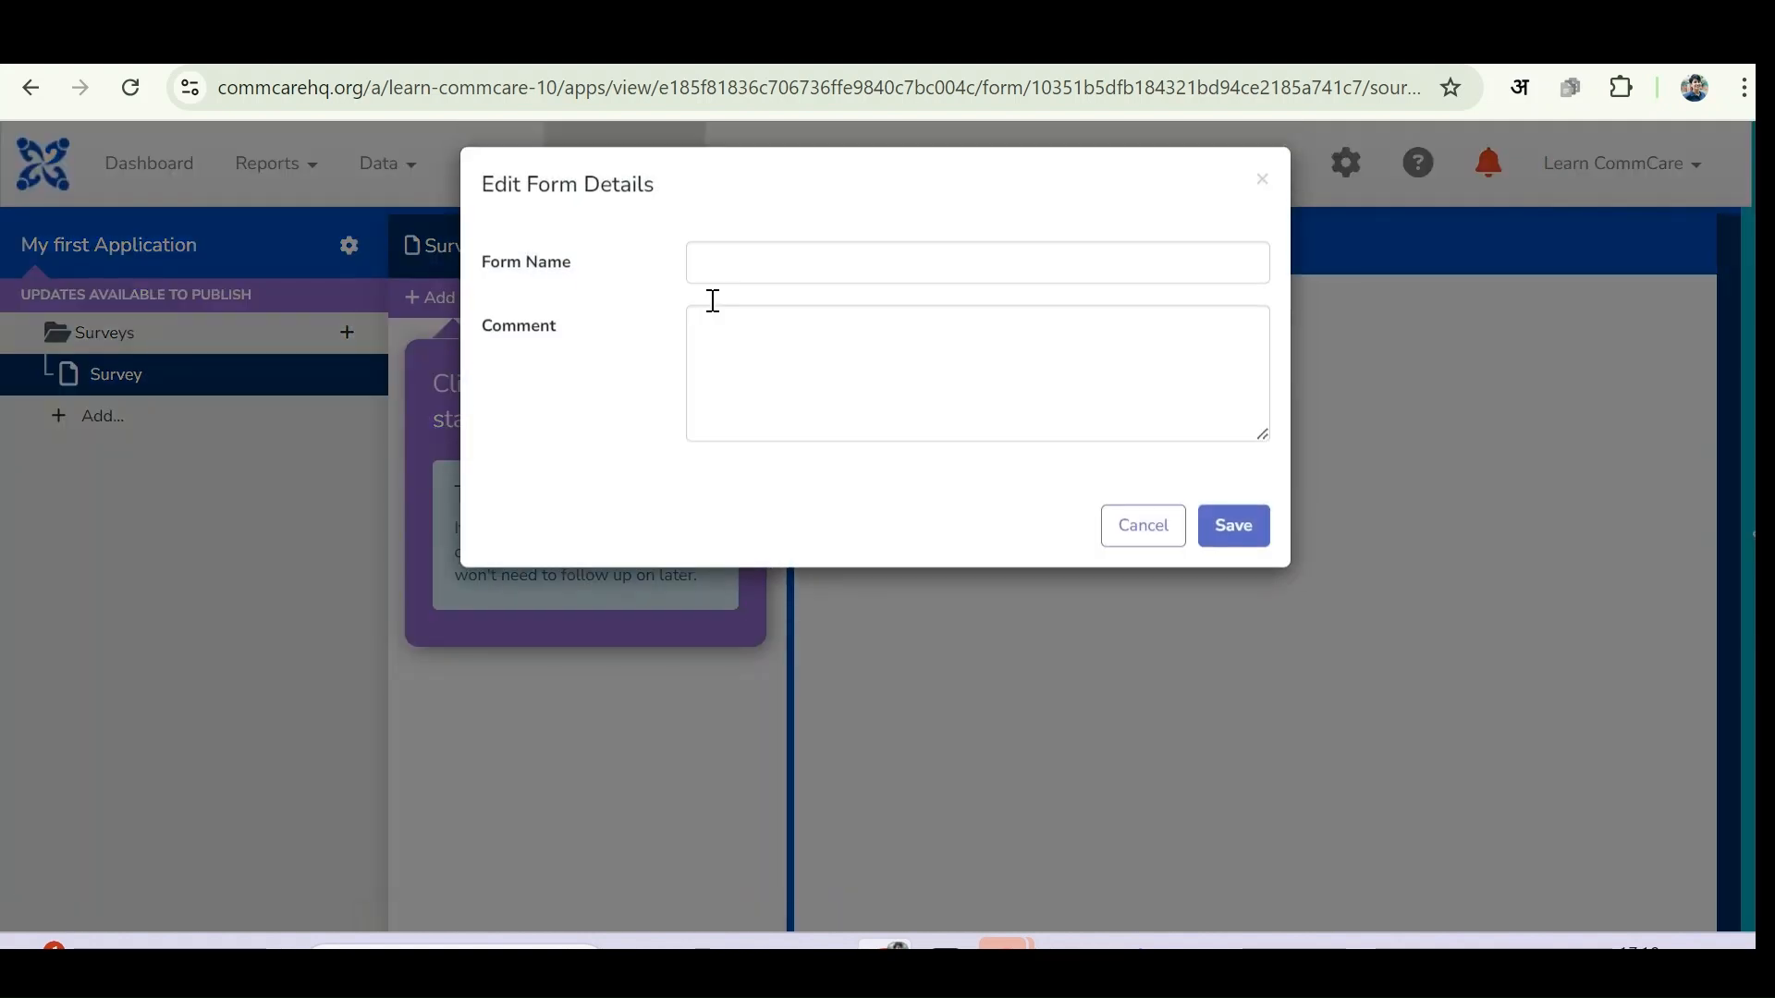
click(746, 290)
text(My first form)
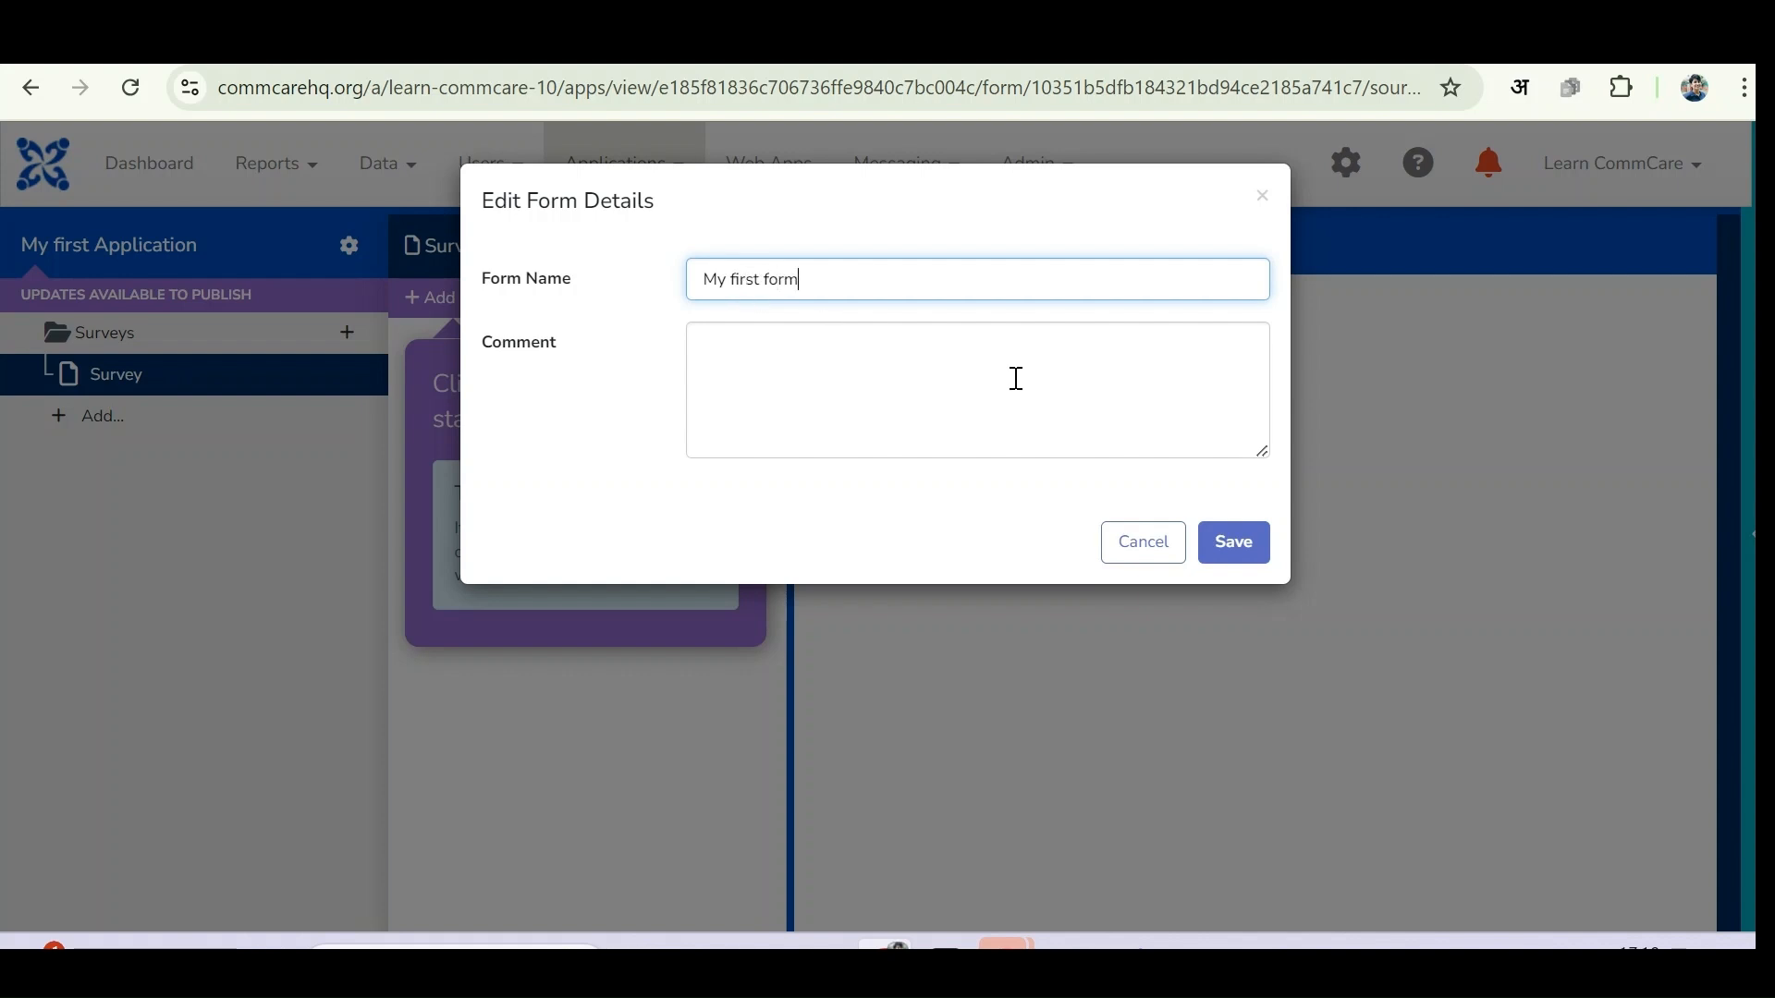
click(1230, 554)
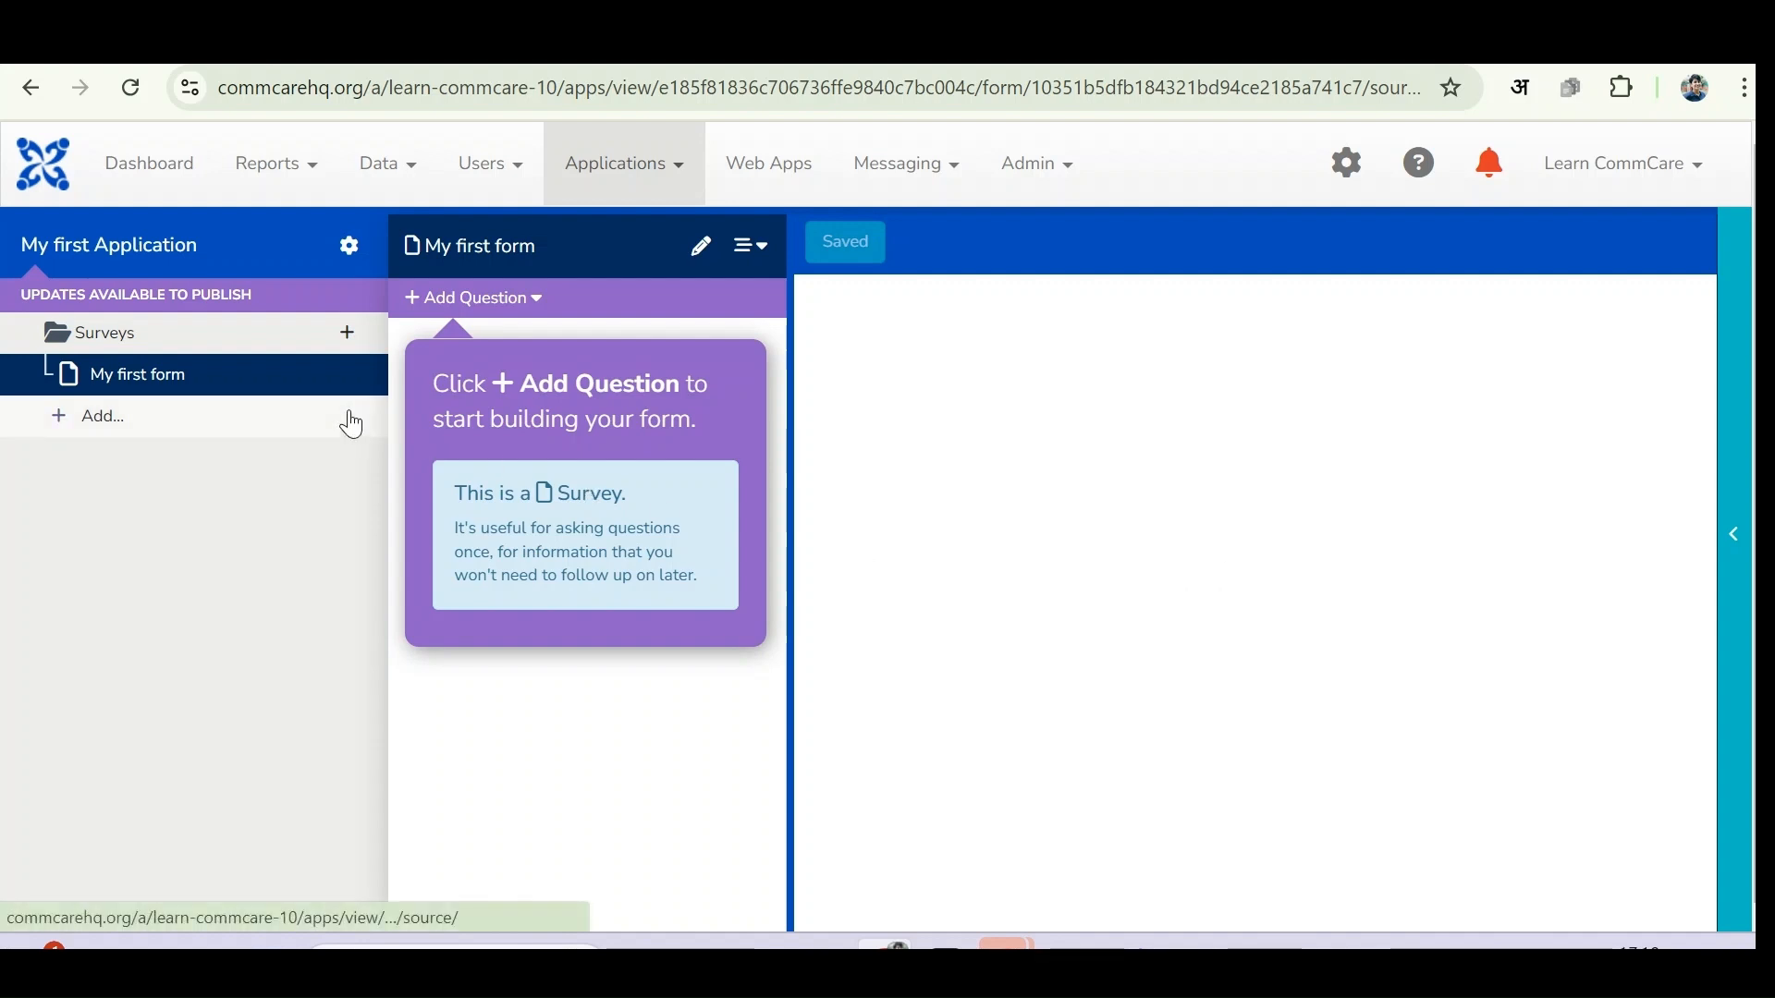
click(488, 313)
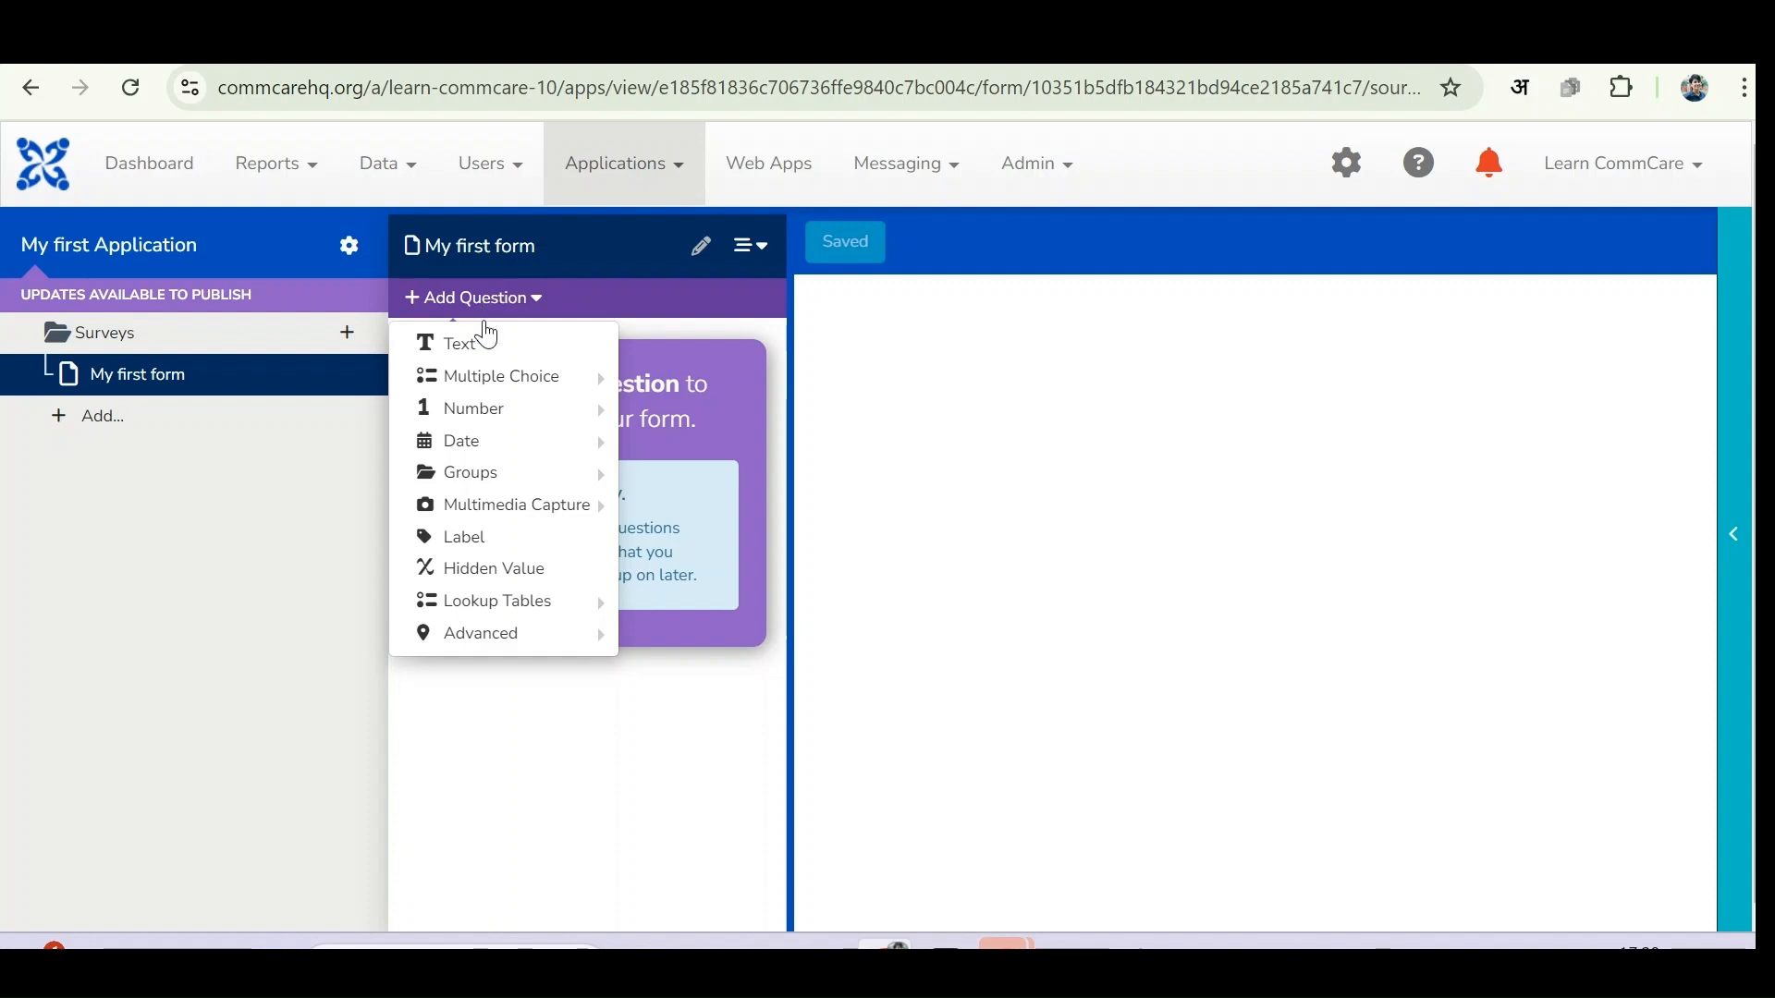
- Add a Text question 'What is your name?' with question ID 'name' and save the form
click(488, 346)
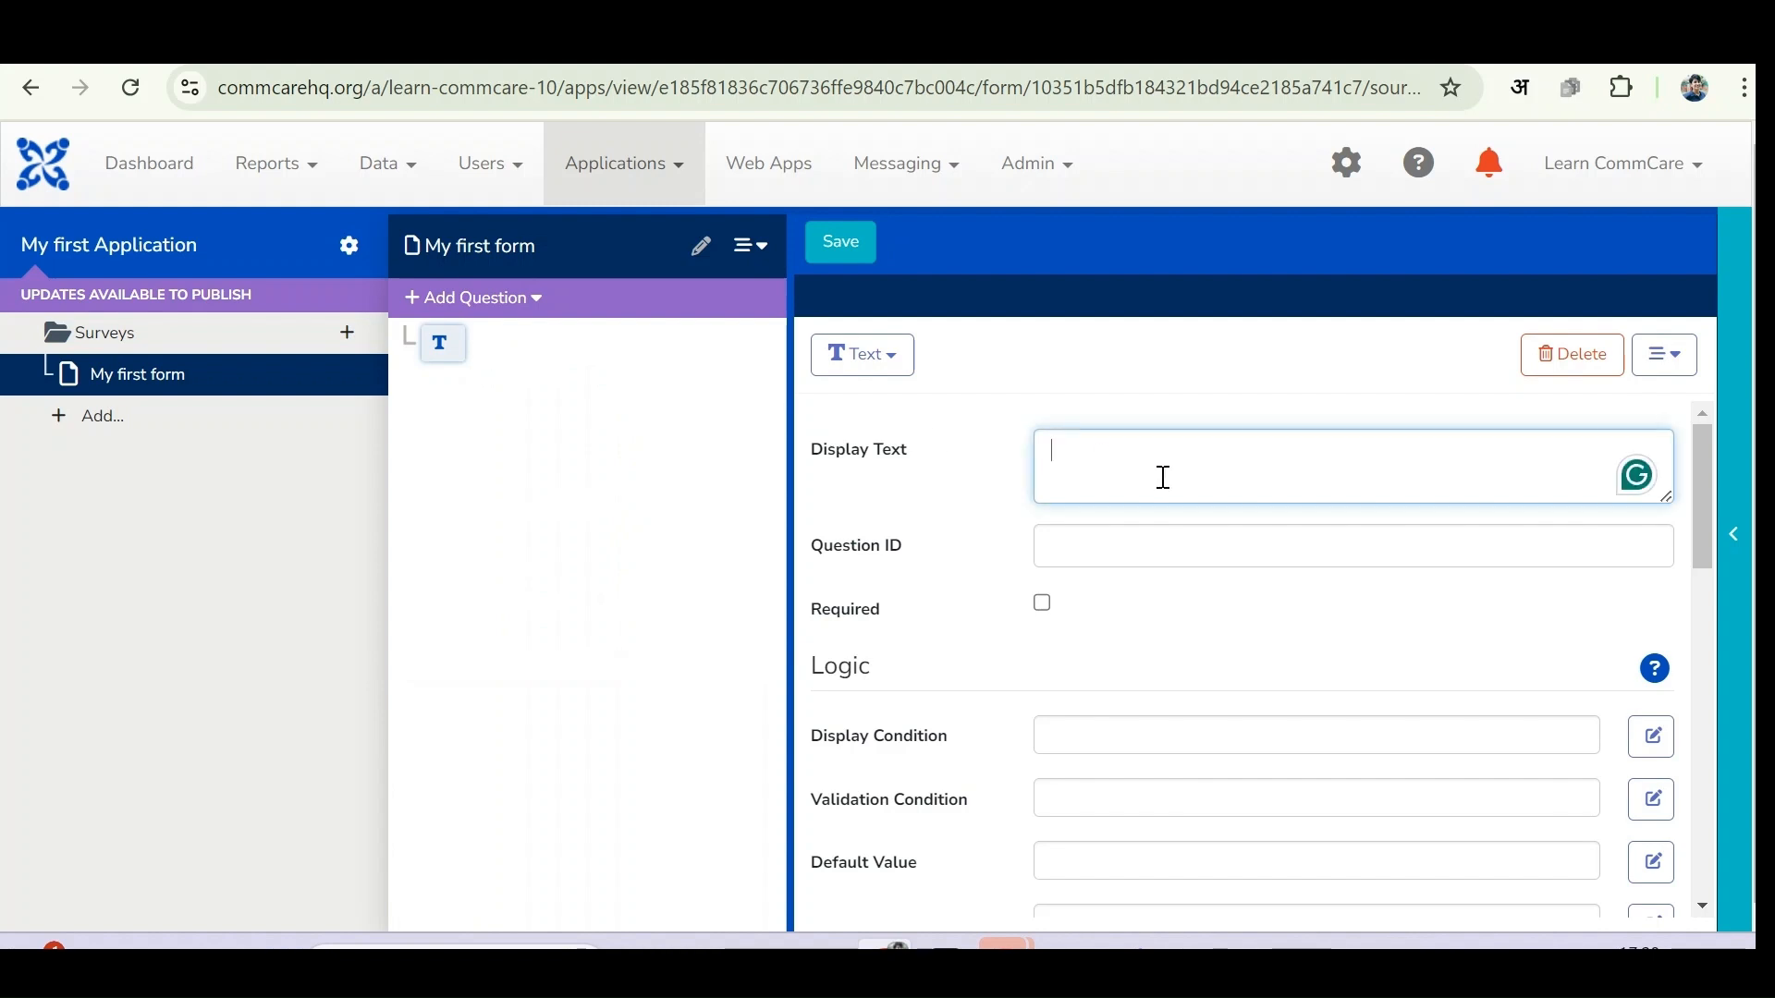
text(What is your name?)
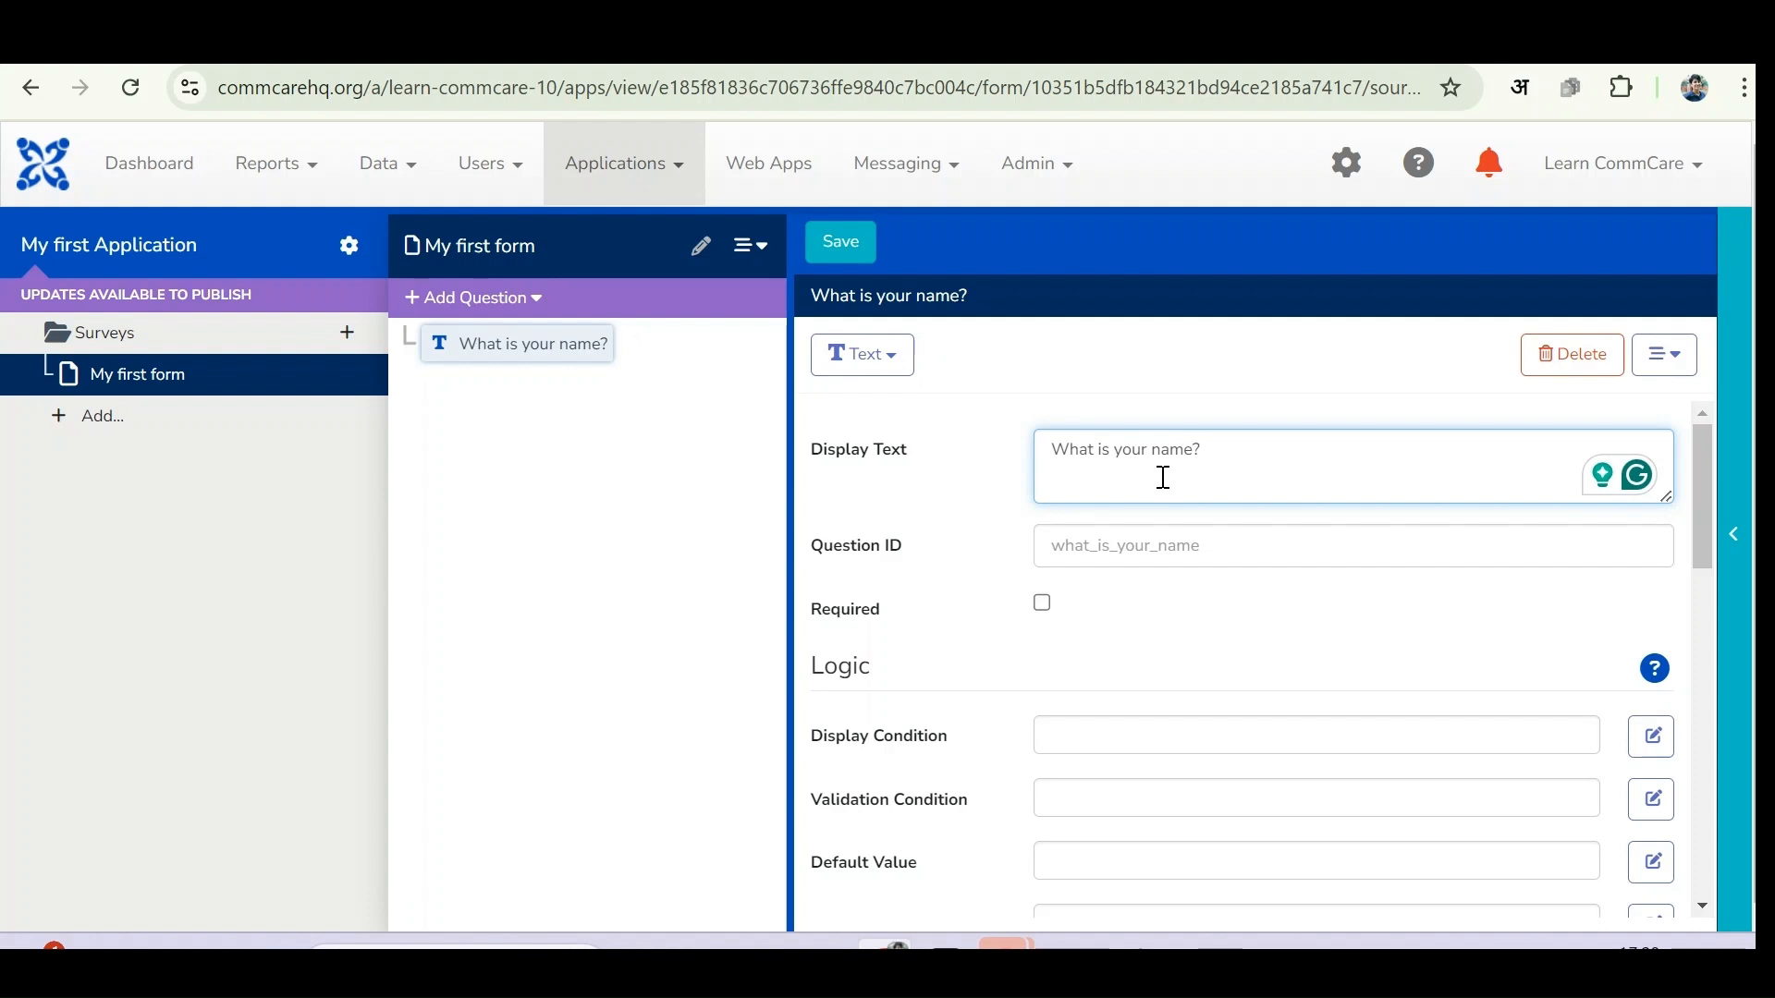
click(1094, 544)
text(name)
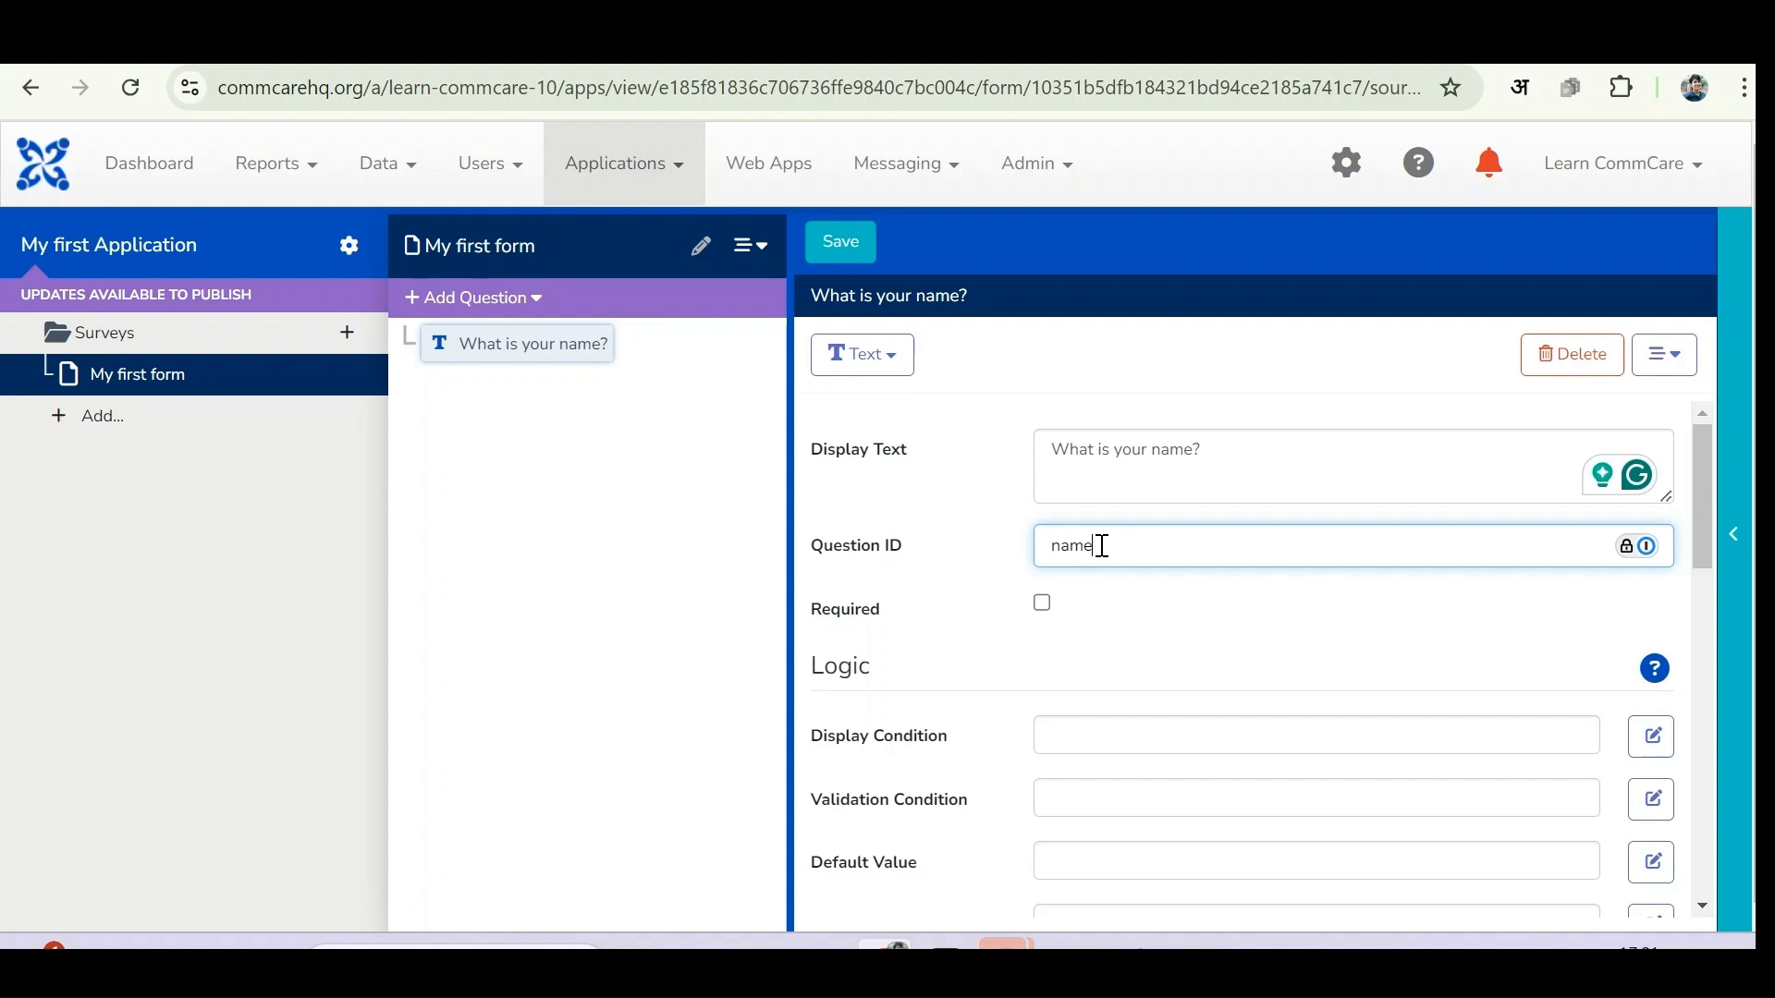
click(859, 249)
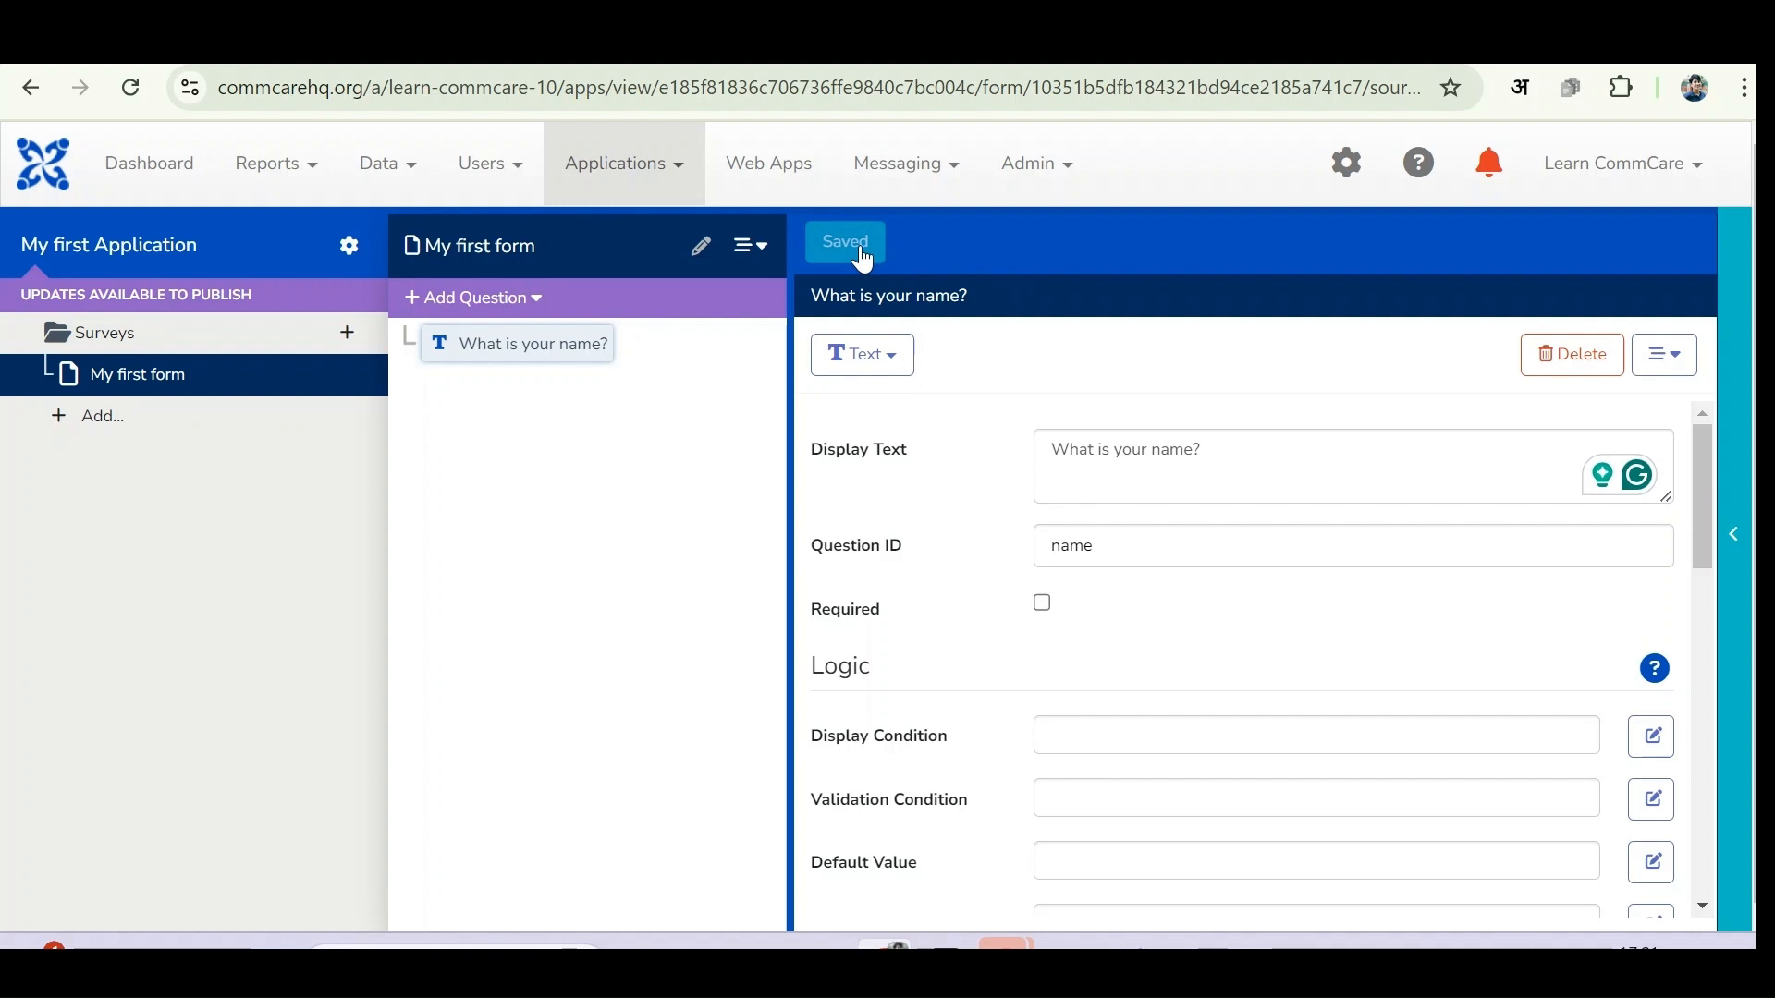
click(481, 163)
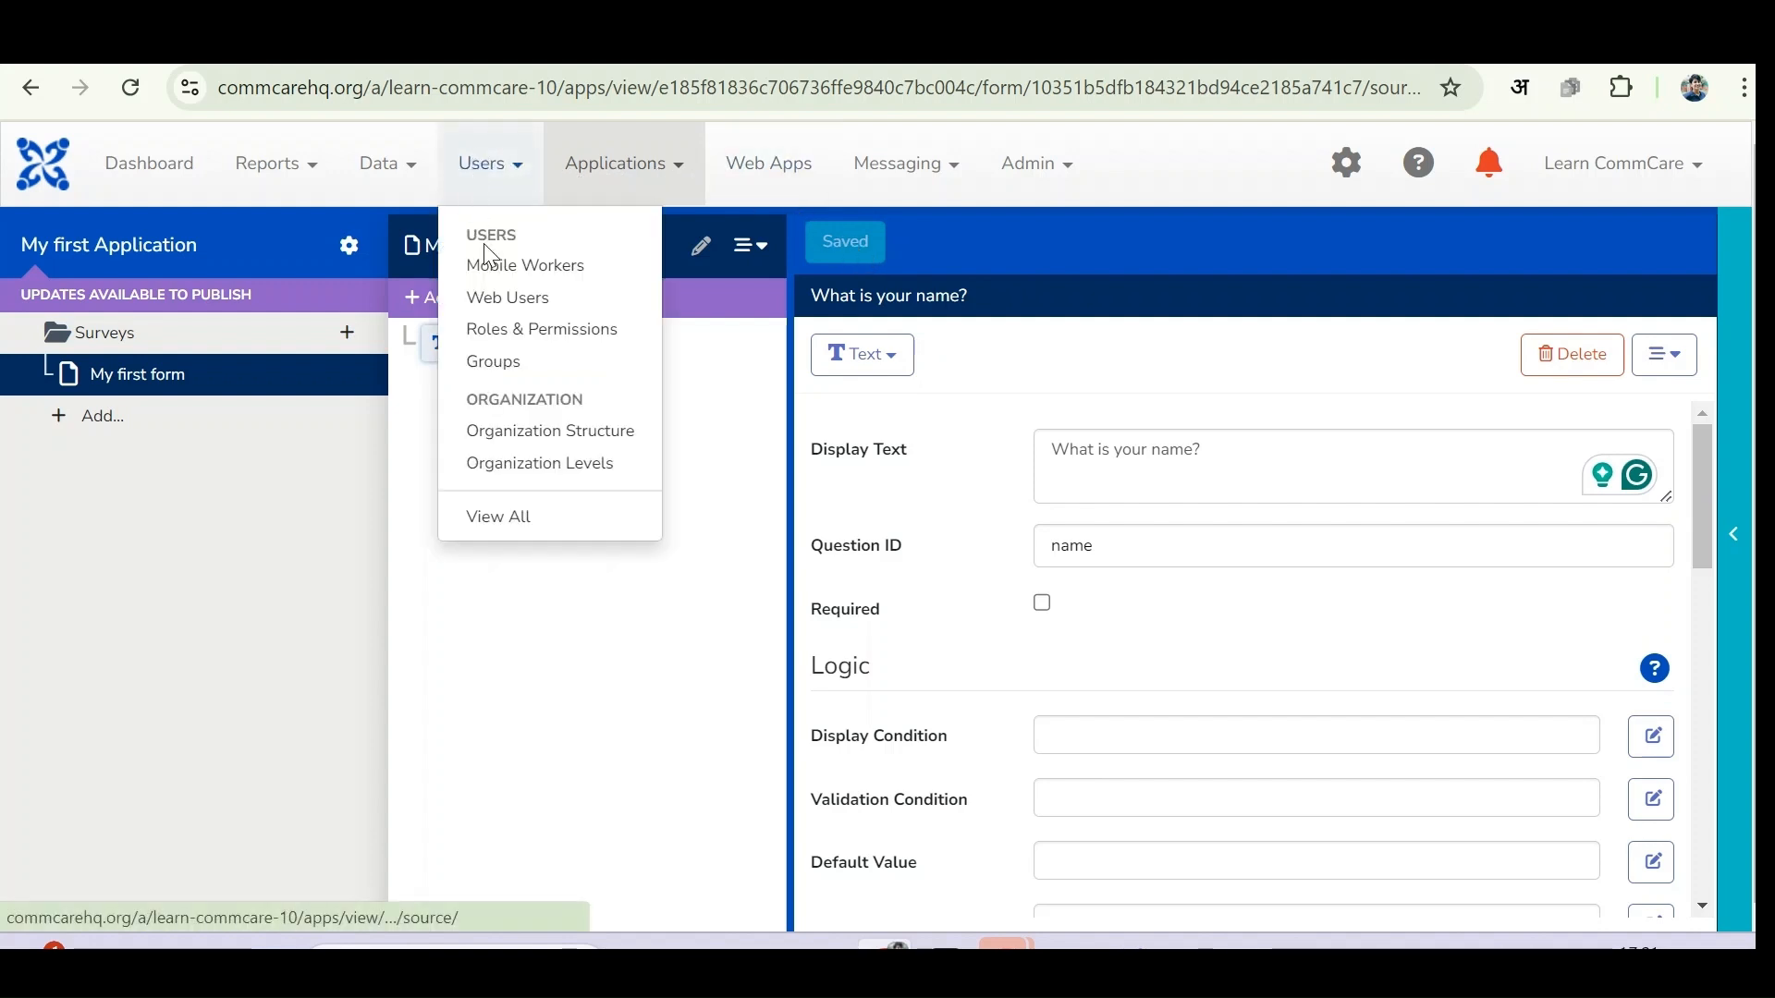
- Create mobile worker 'testuser' with first name 'test', last name 'user', and a password
click(491, 263)
click(478, 428)
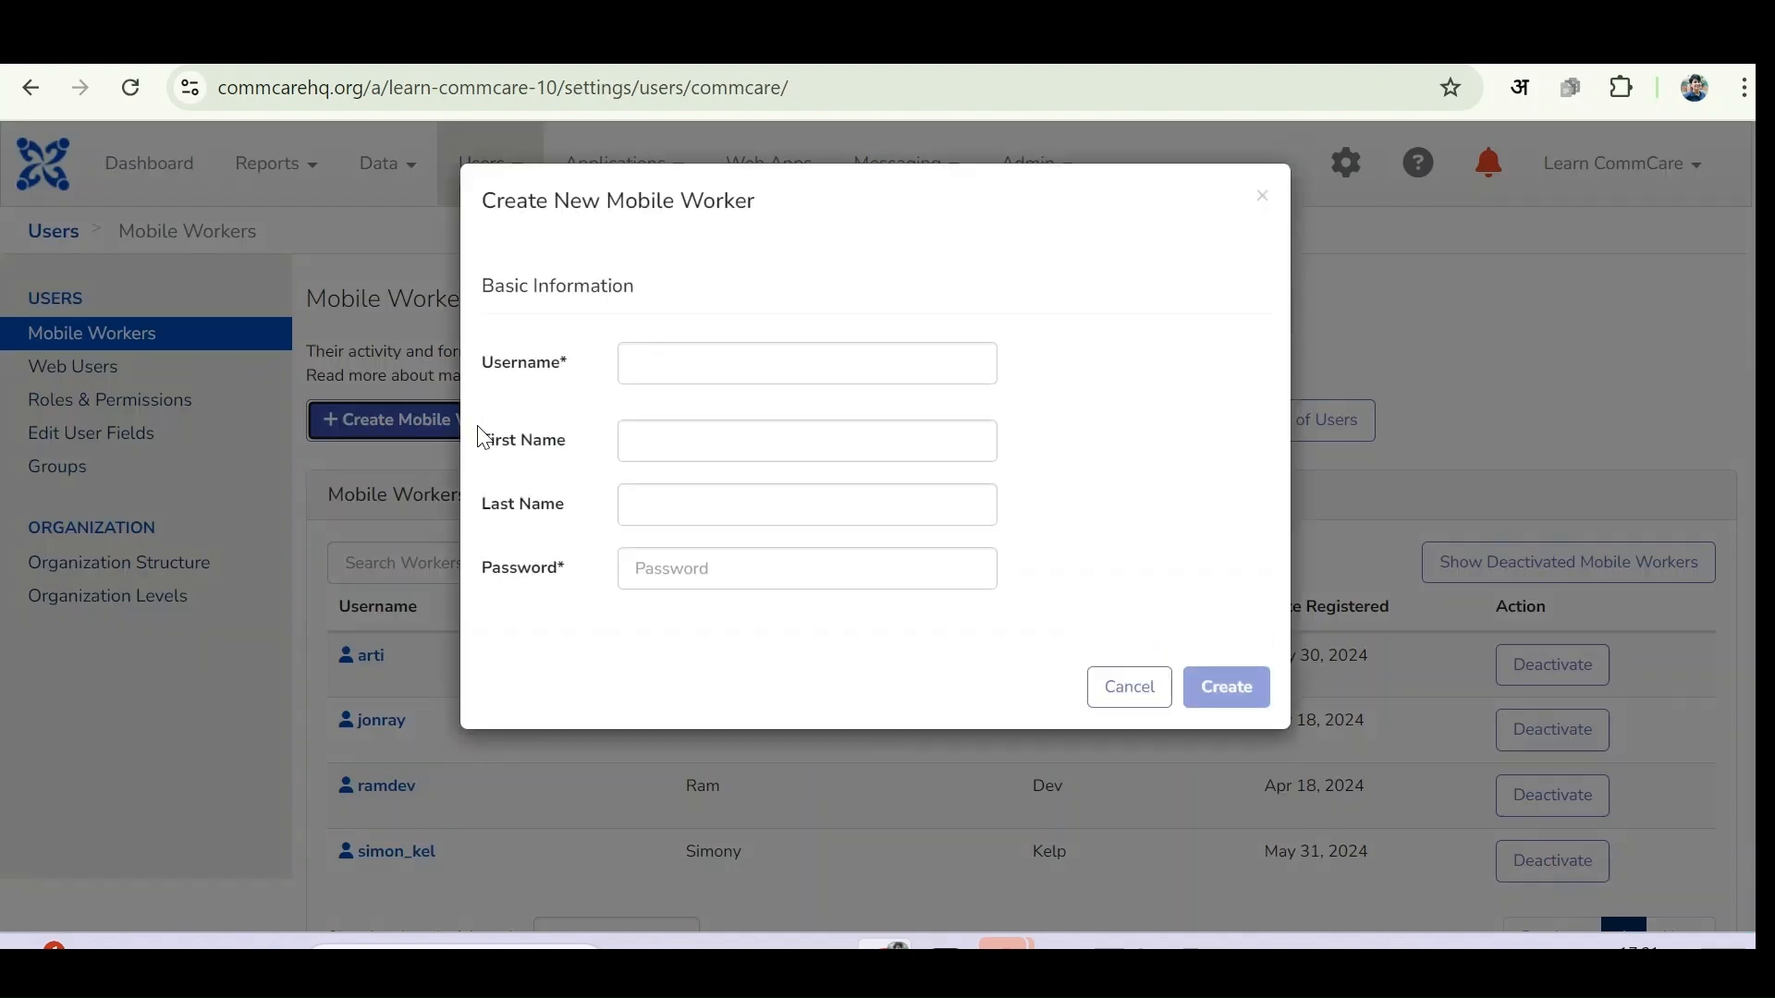
click(661, 366)
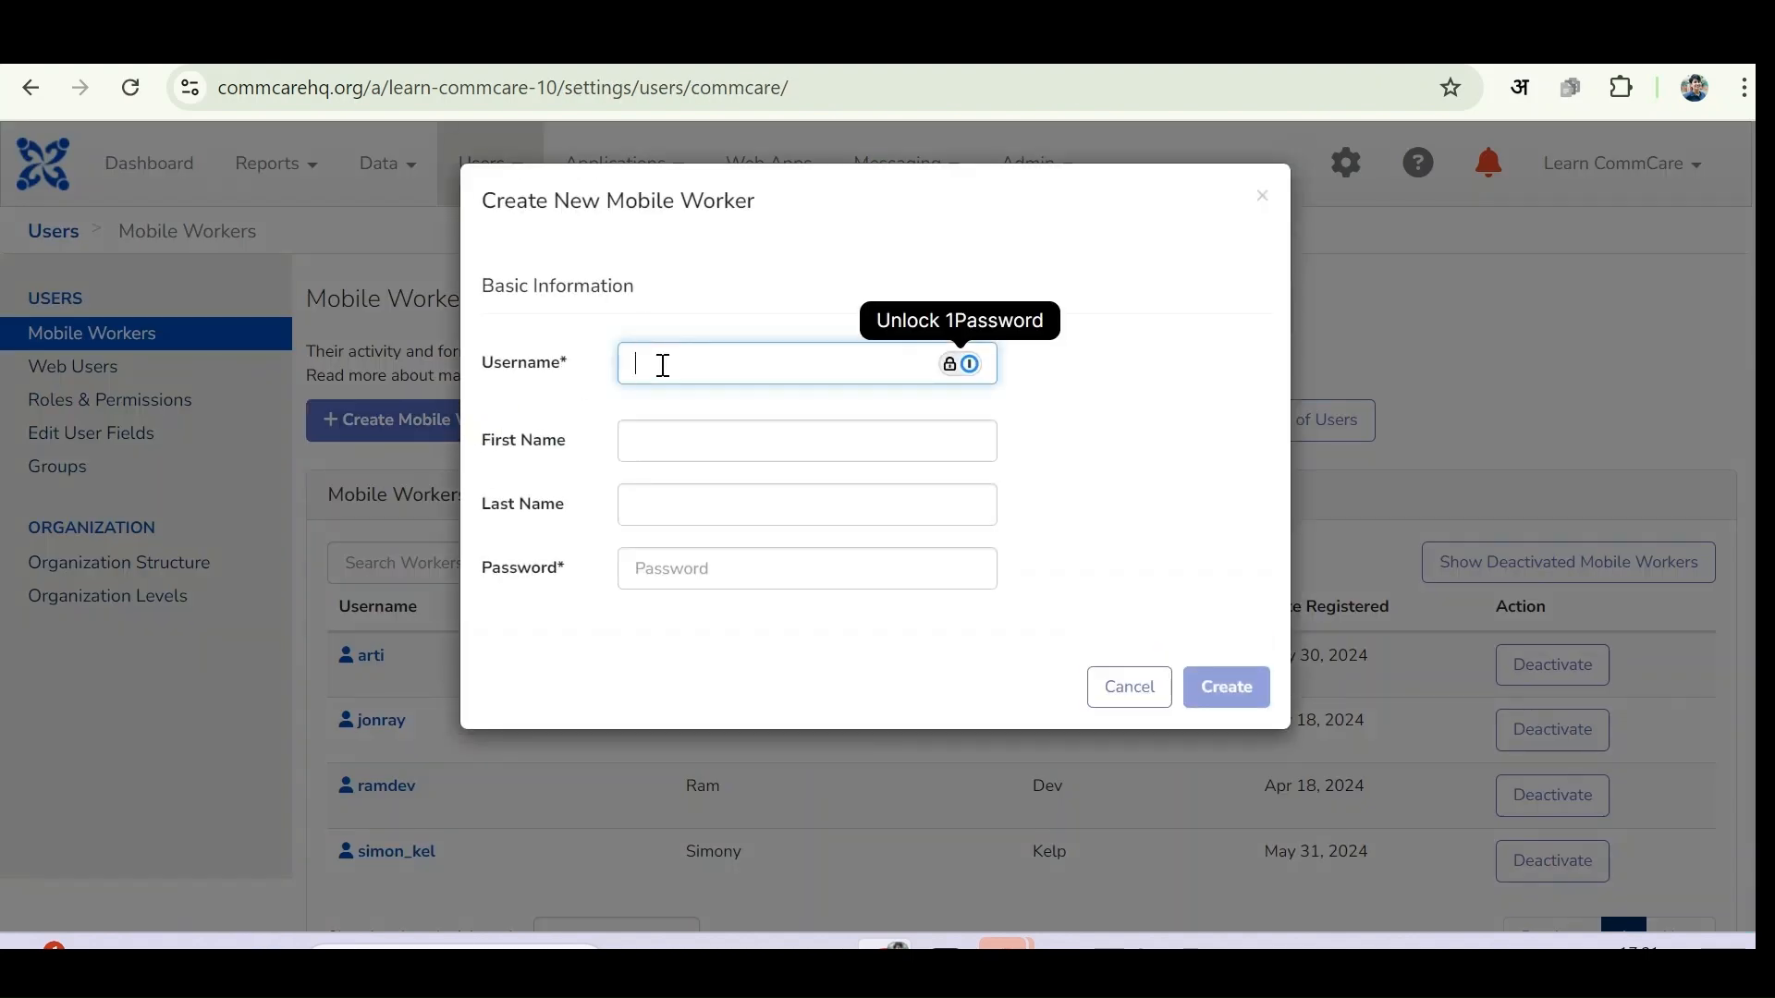
text(test)
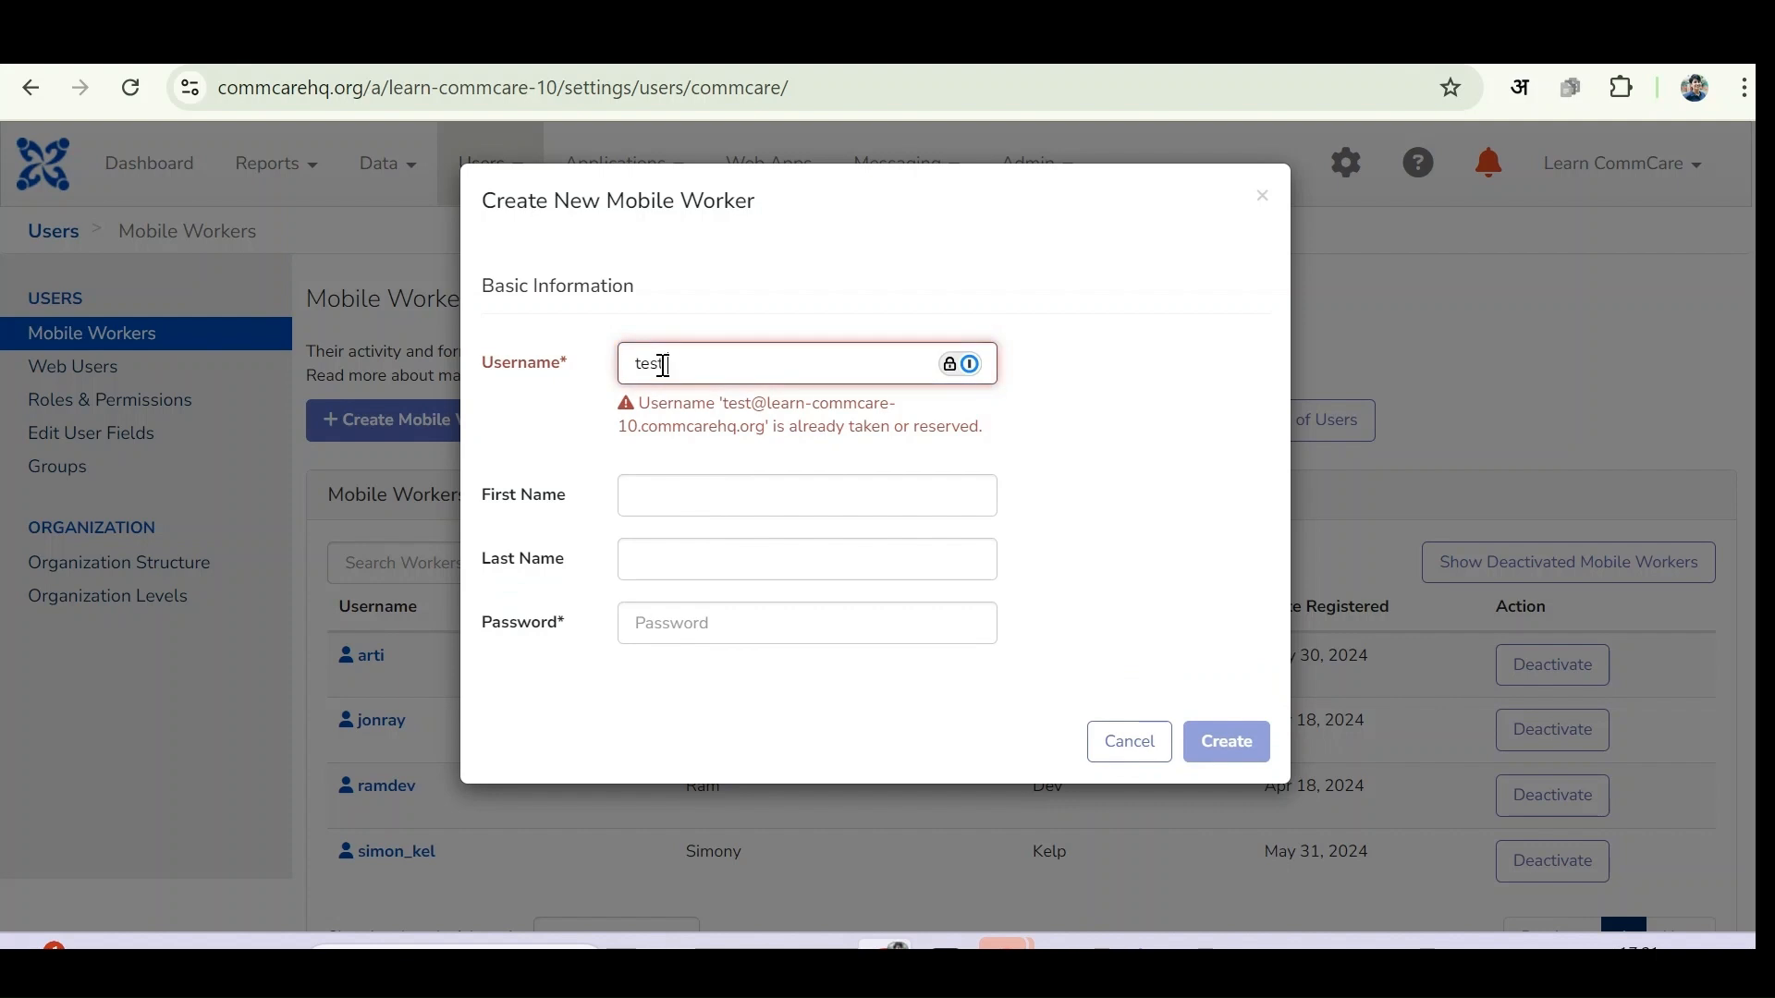
text(user)
click(691, 491)
text(test)
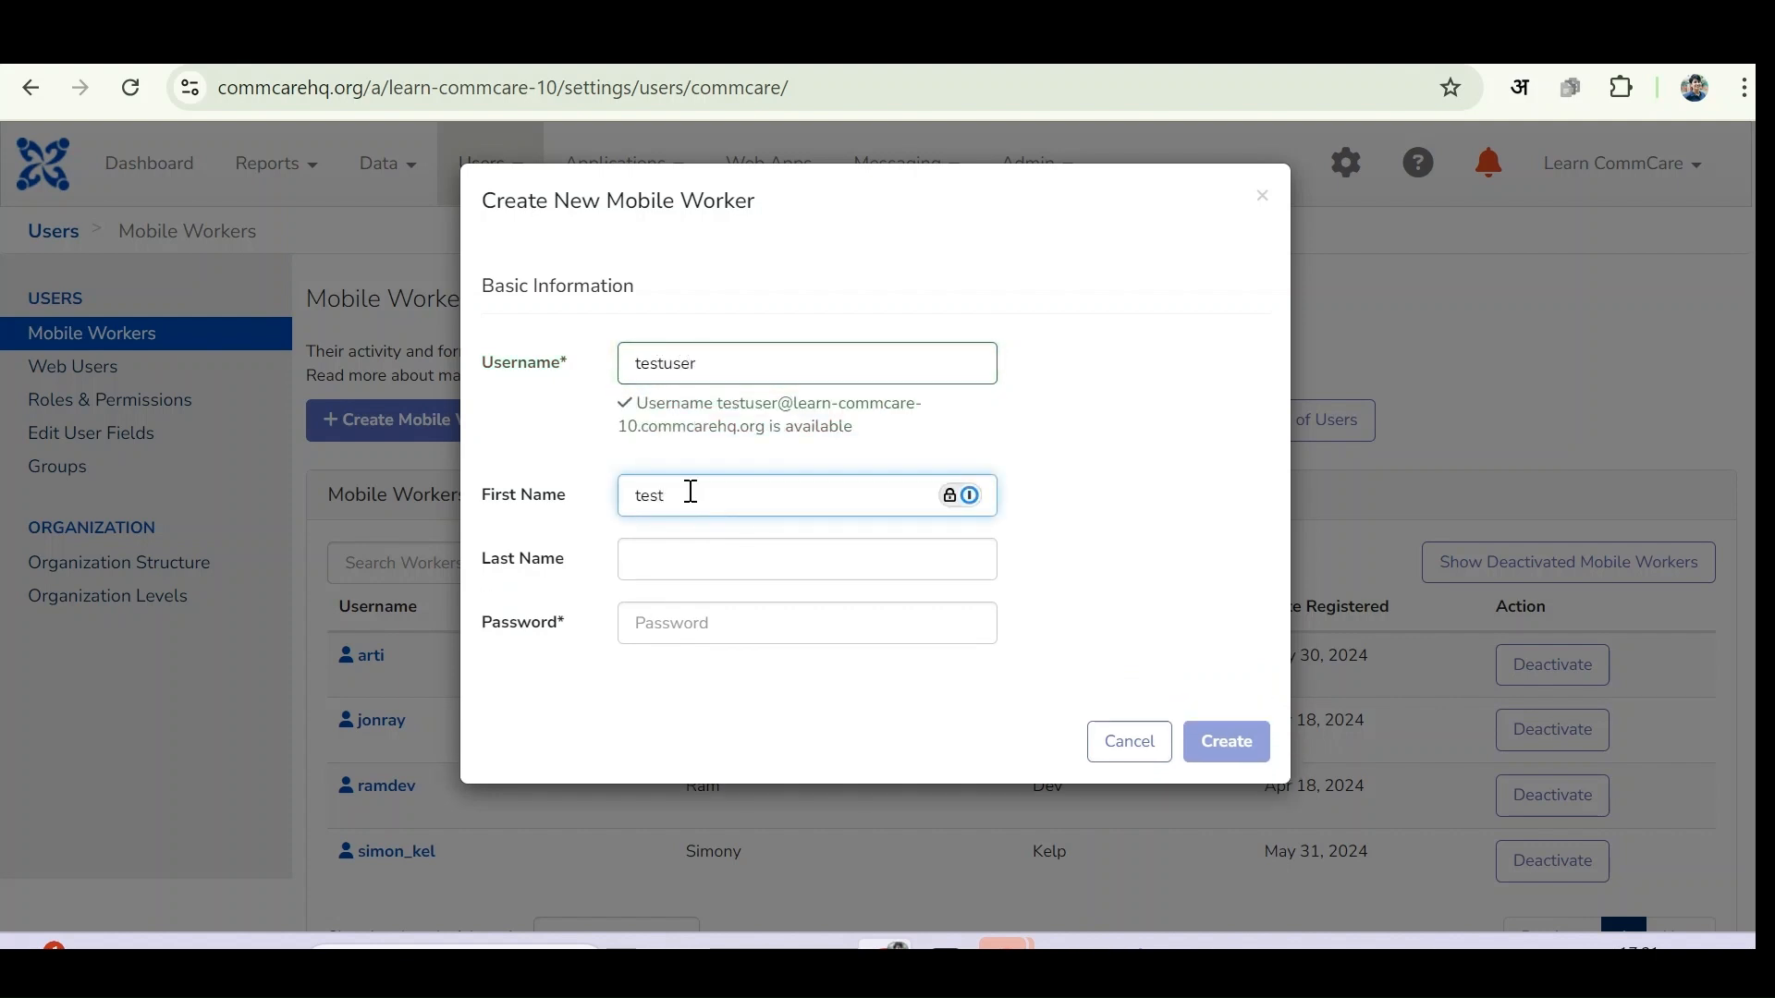
click(679, 564)
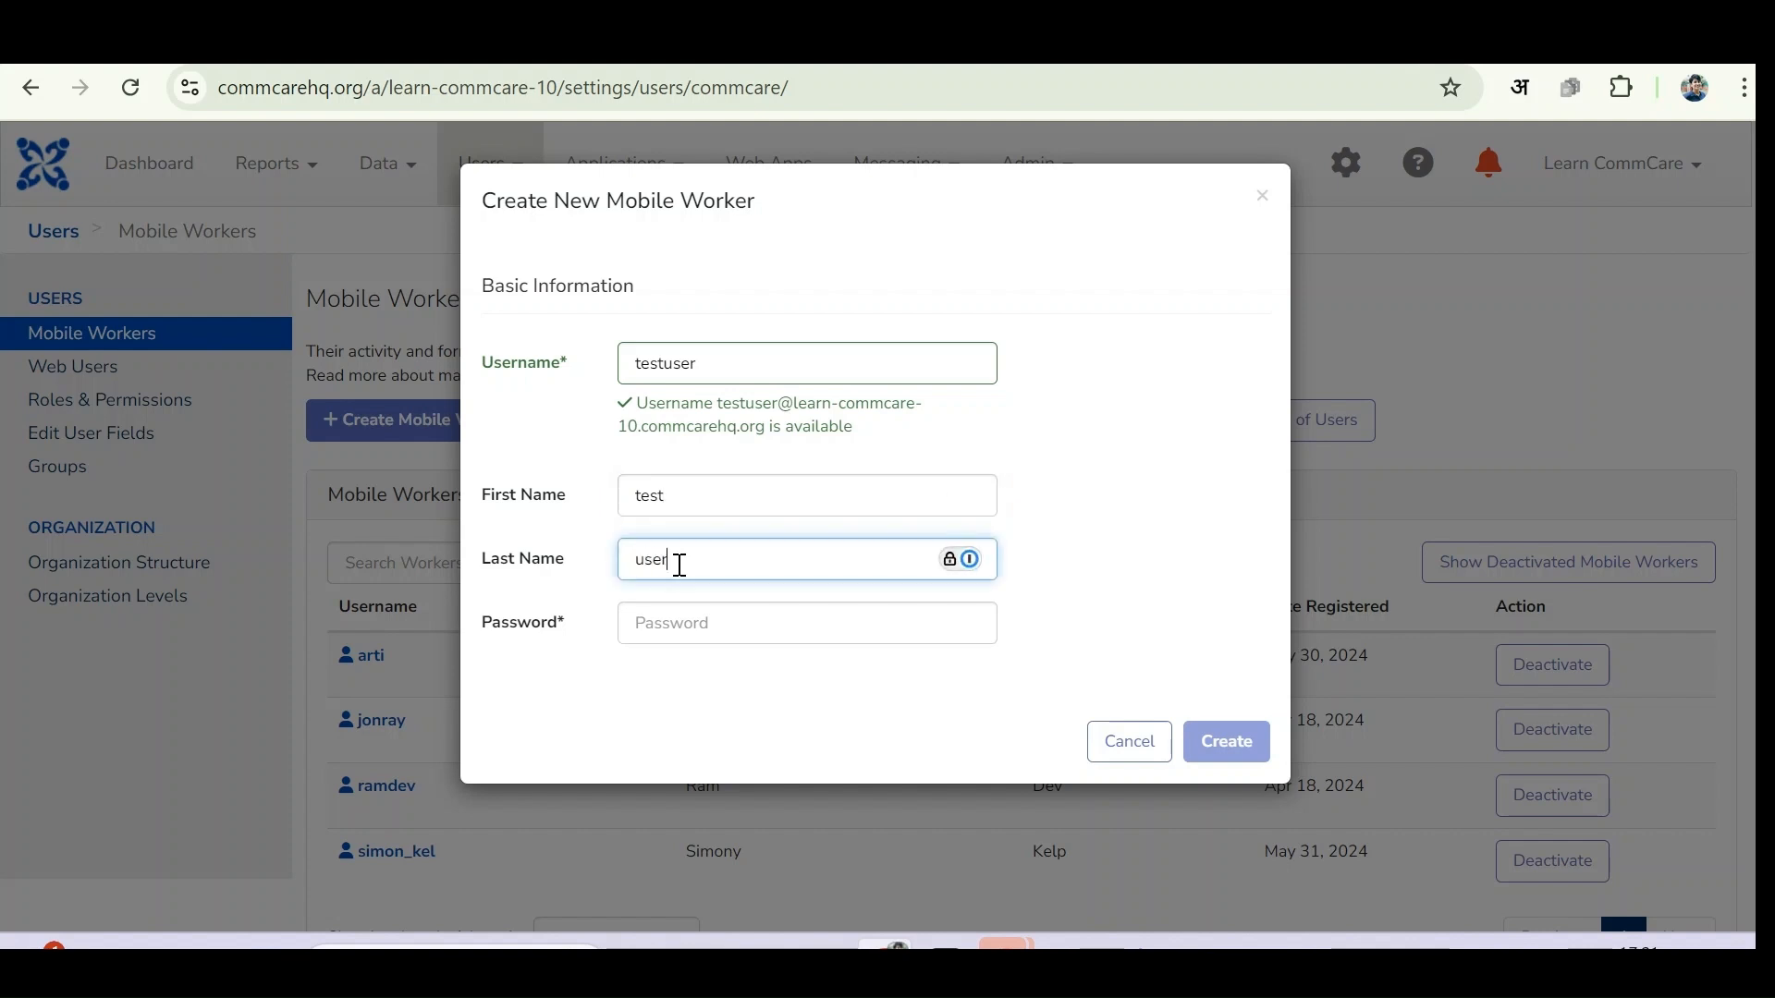
click(705, 627)
text(123)
click(1239, 744)
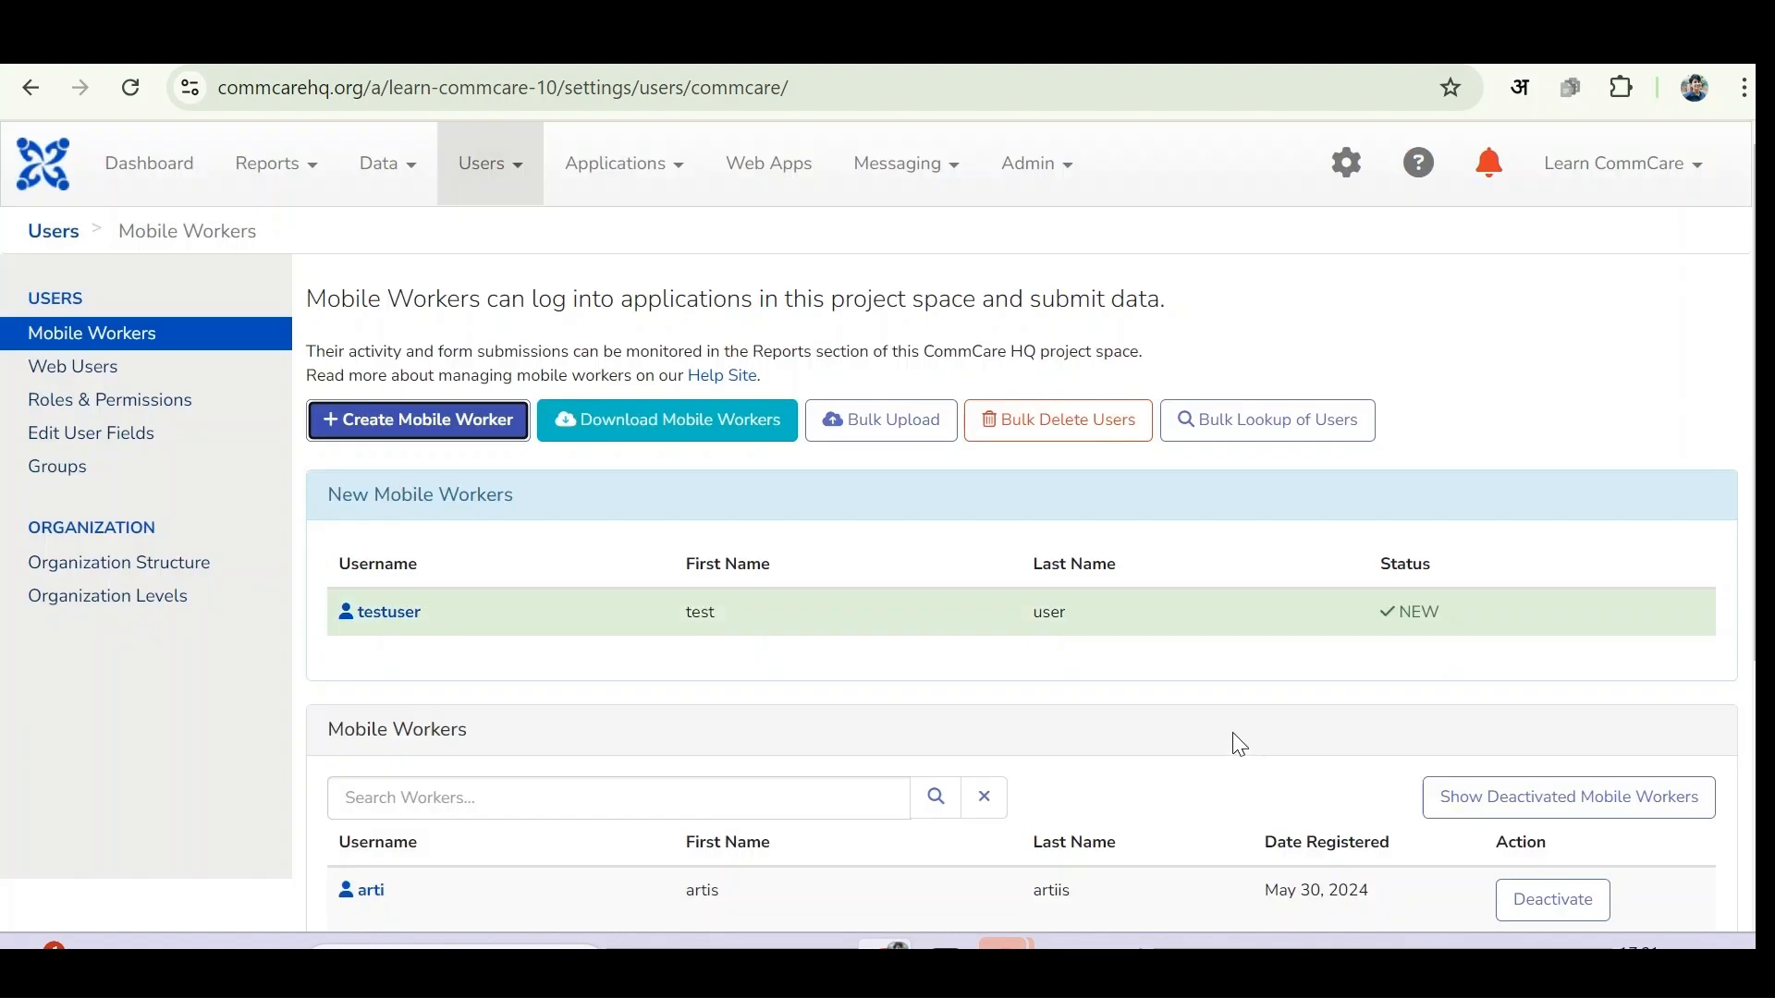
- Reopen My first Application and expand its App Preview, starting 'Log in as'
click(653, 175)
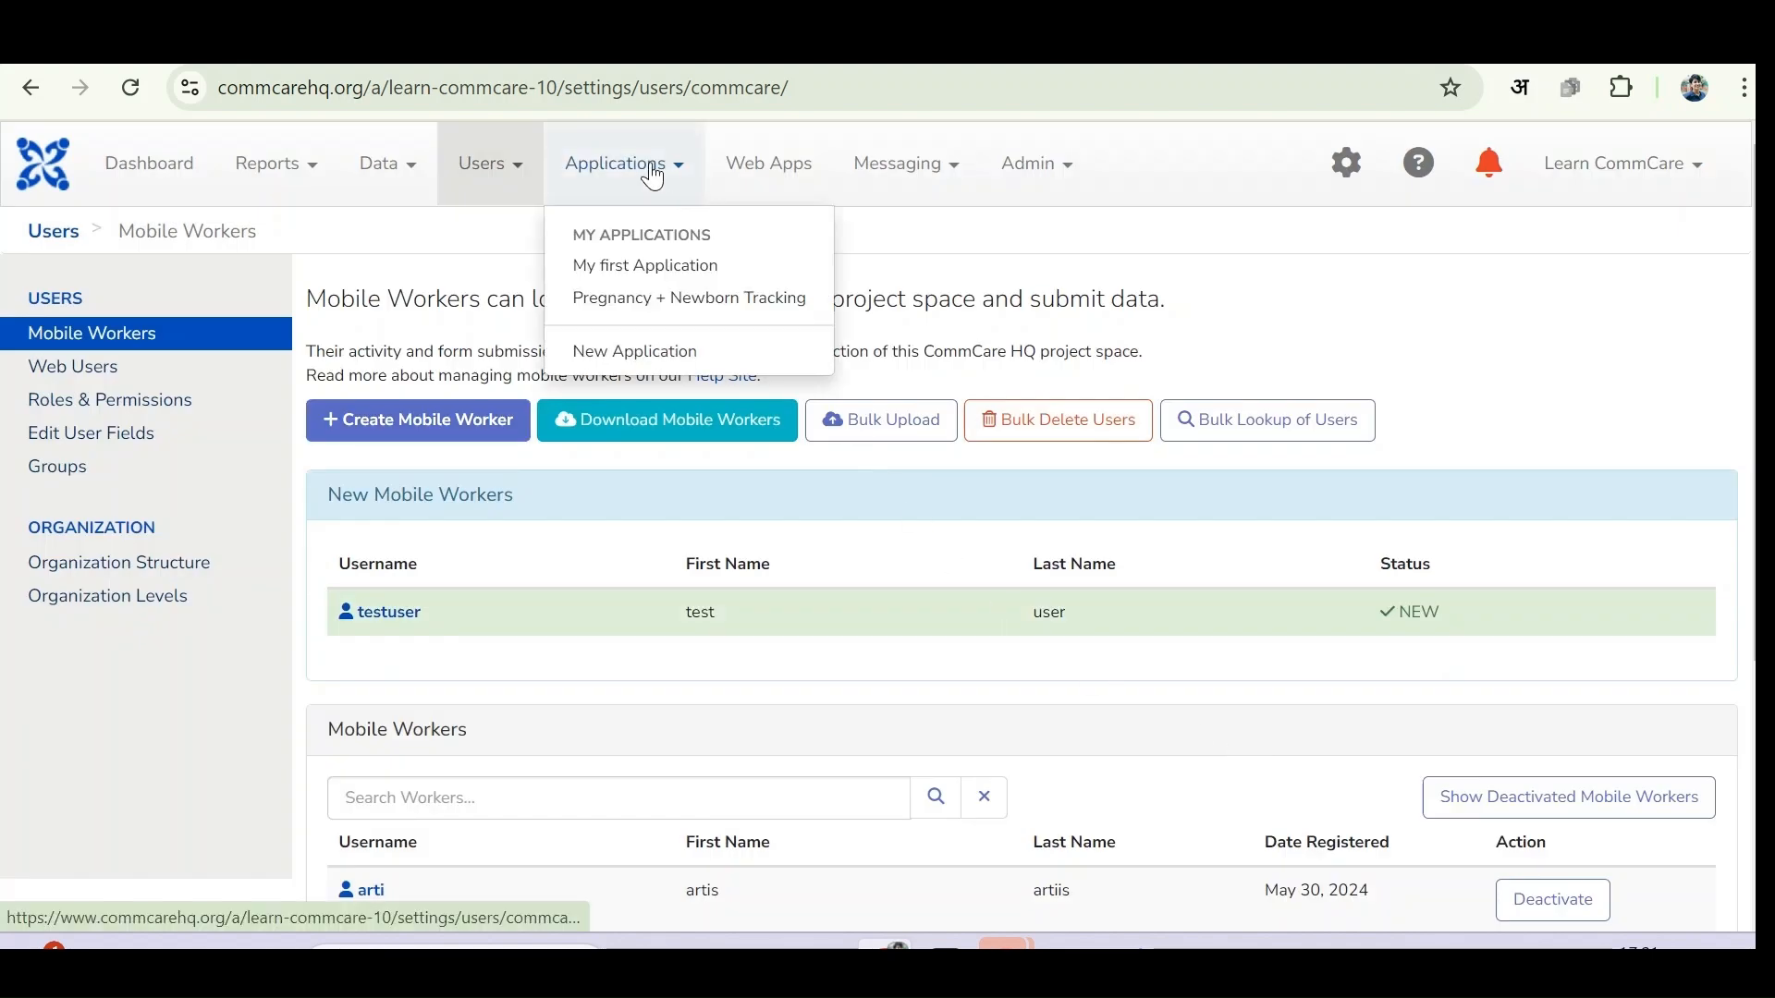
click(647, 265)
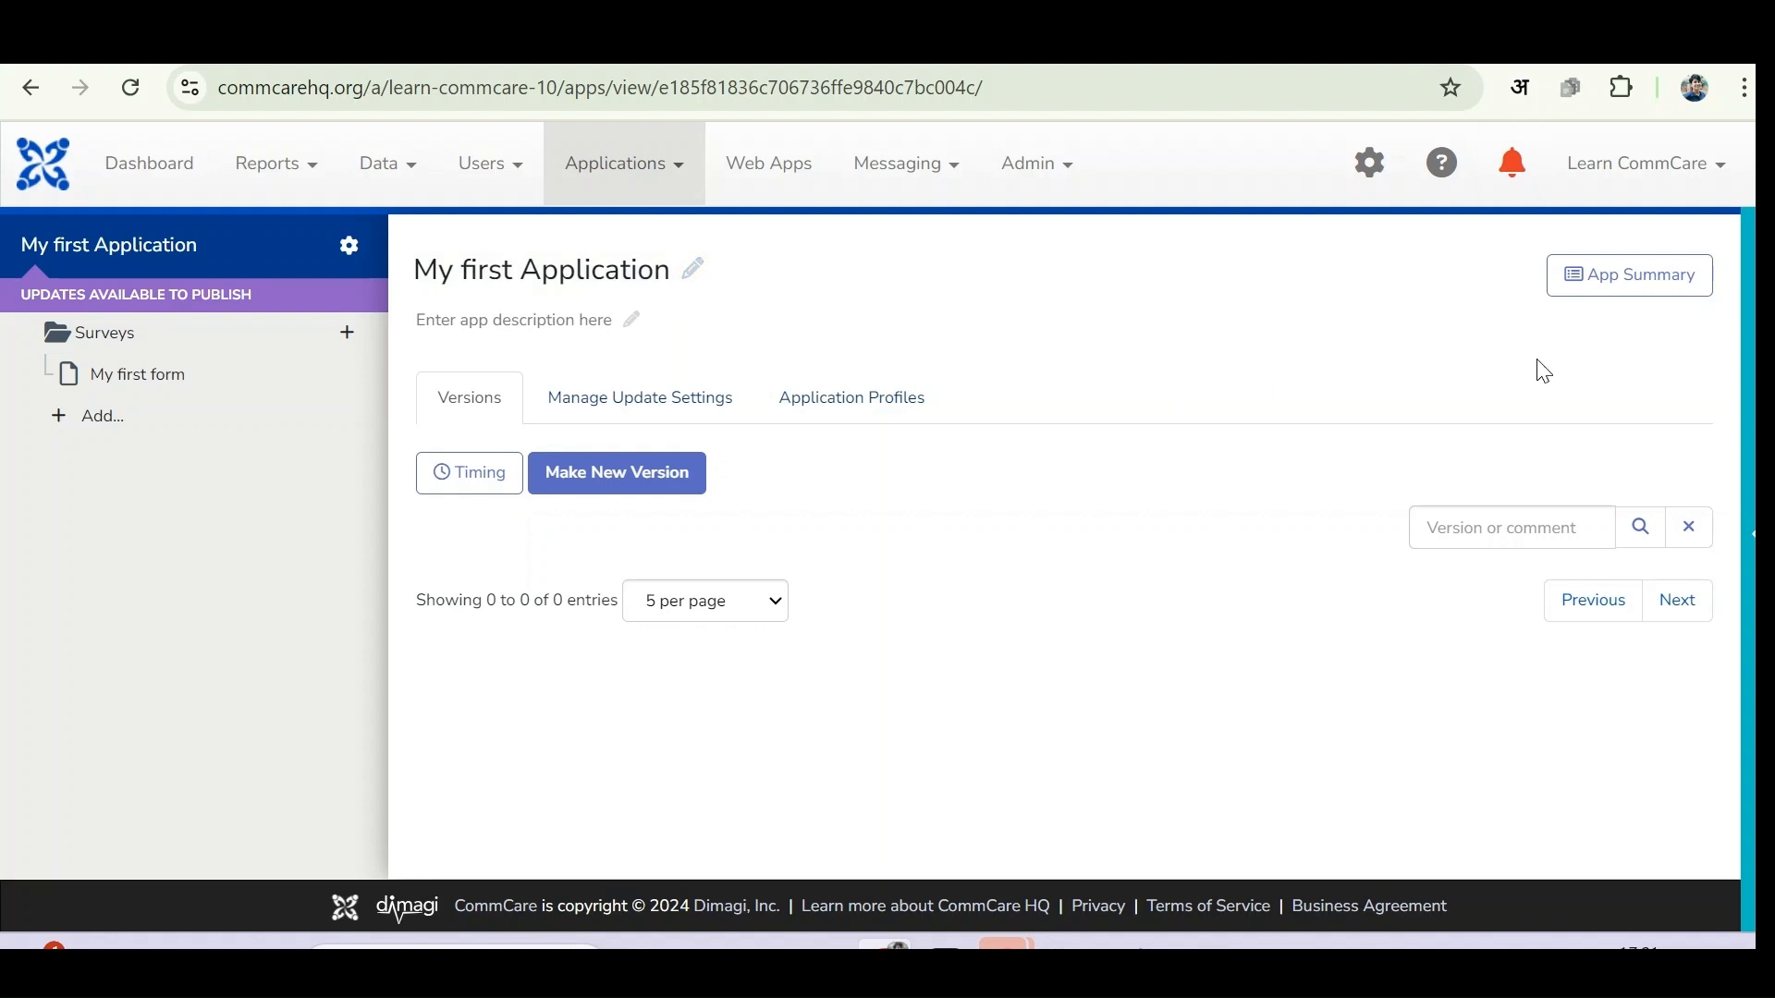
click(1750, 495)
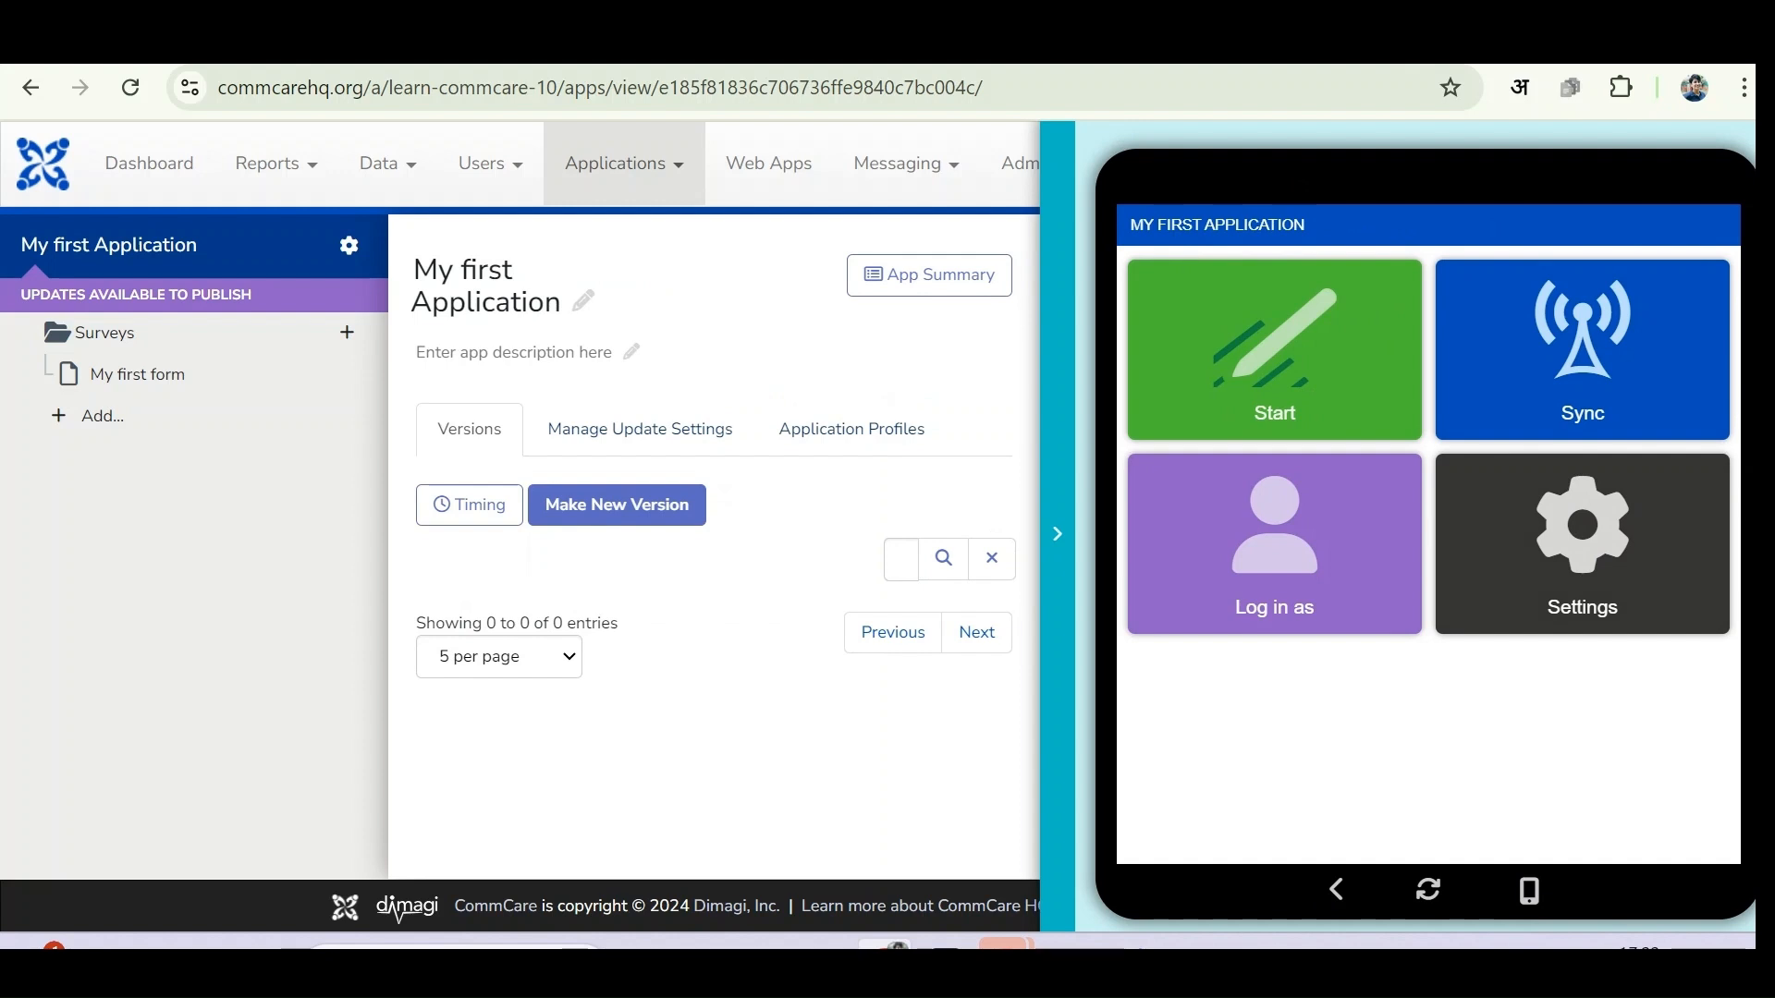
click(1382, 540)
- Log into the app preview as the mobile worker testuser
click(1334, 248)
text(test)
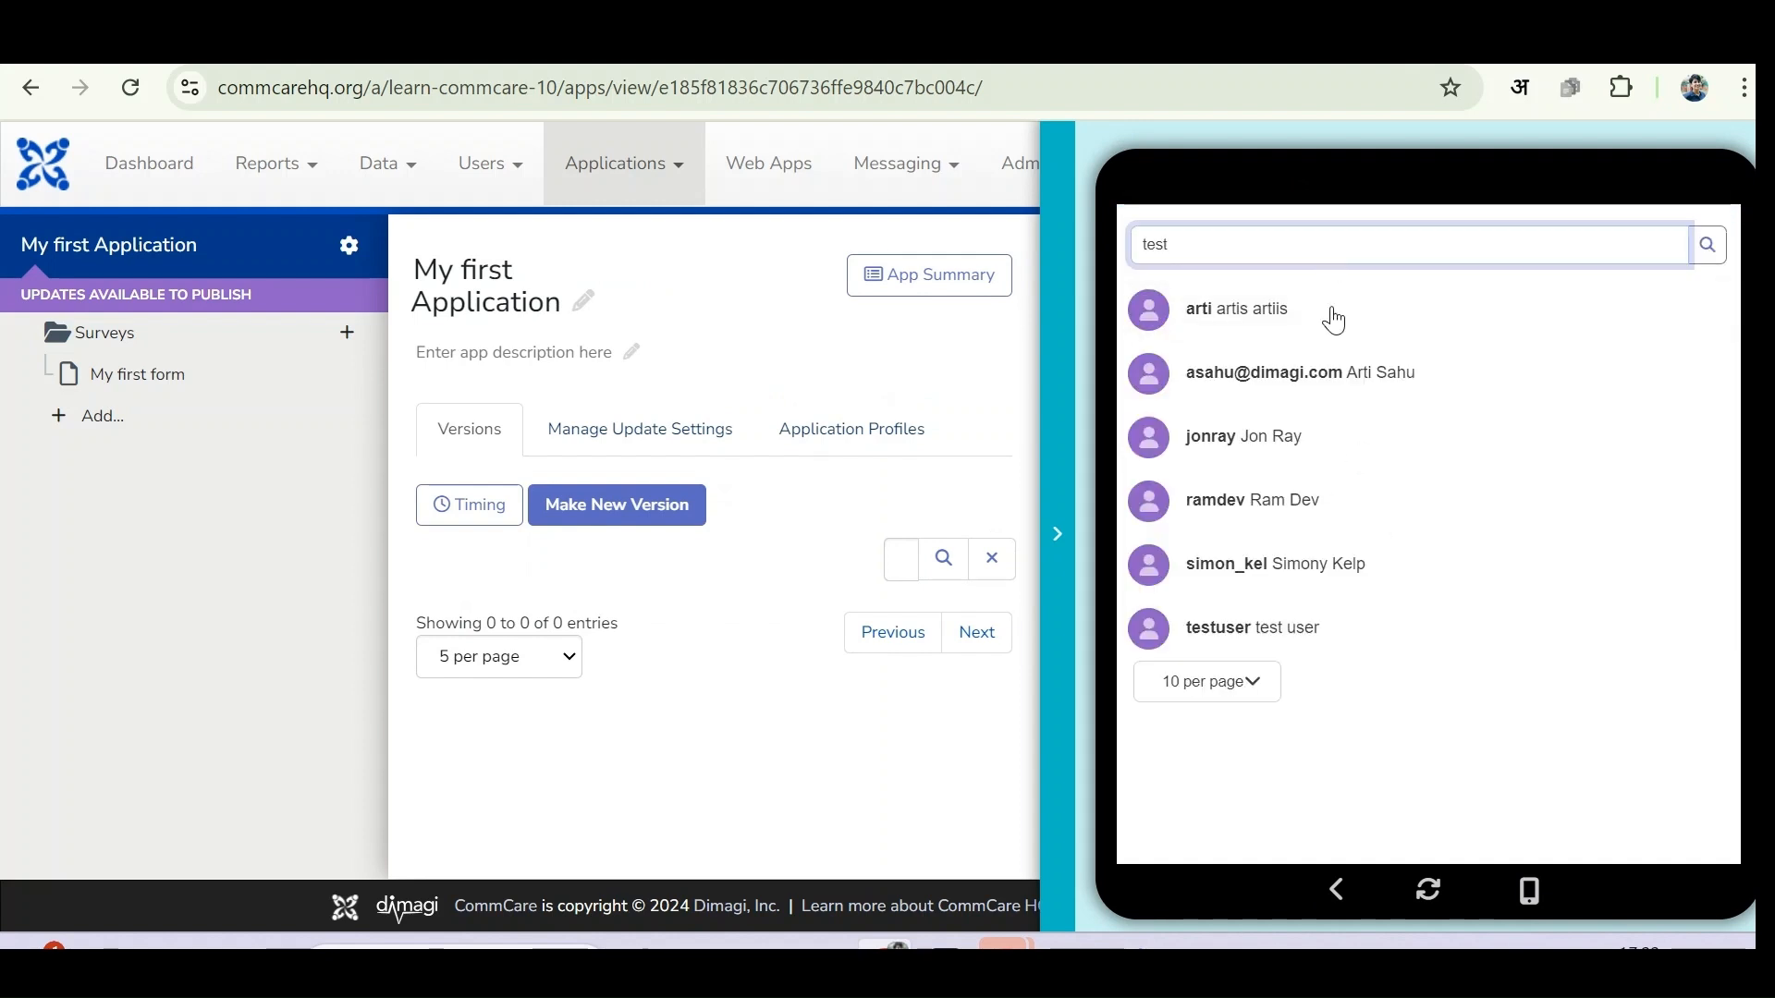
click(1281, 612)
click(1556, 463)
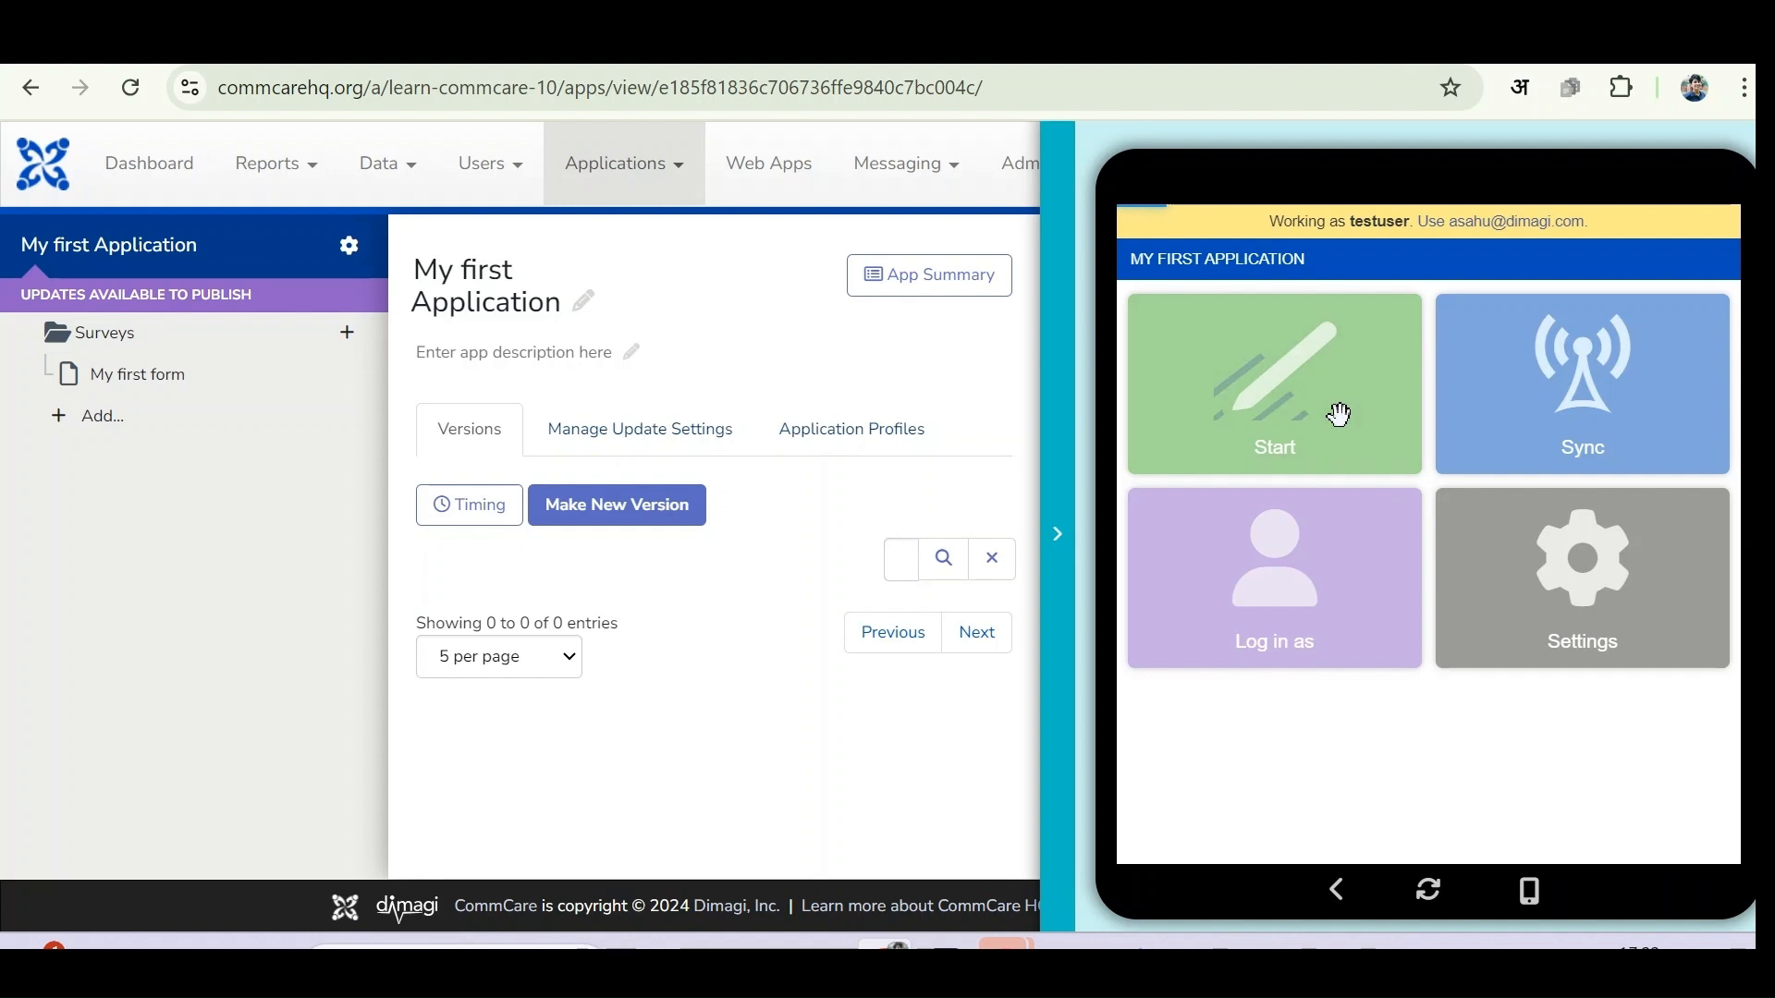
- Fill in a name on Surveys > My first form, submit it, then open Google Play
click(1340, 412)
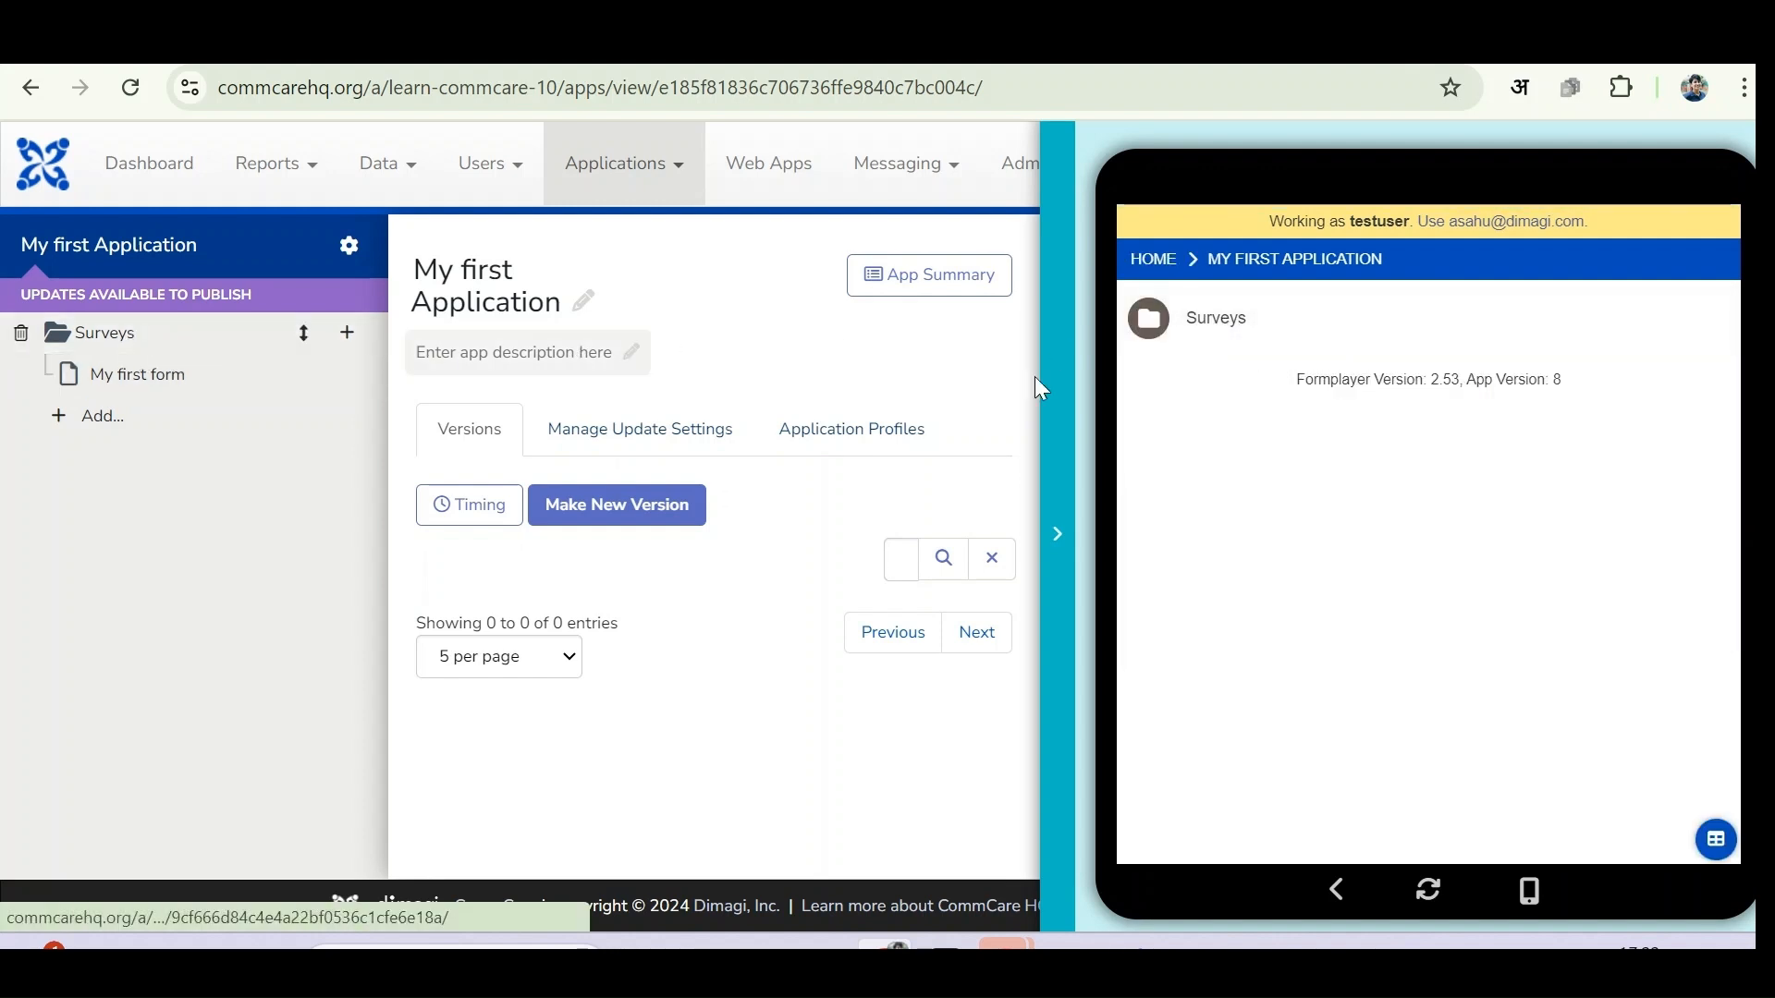
click(1217, 320)
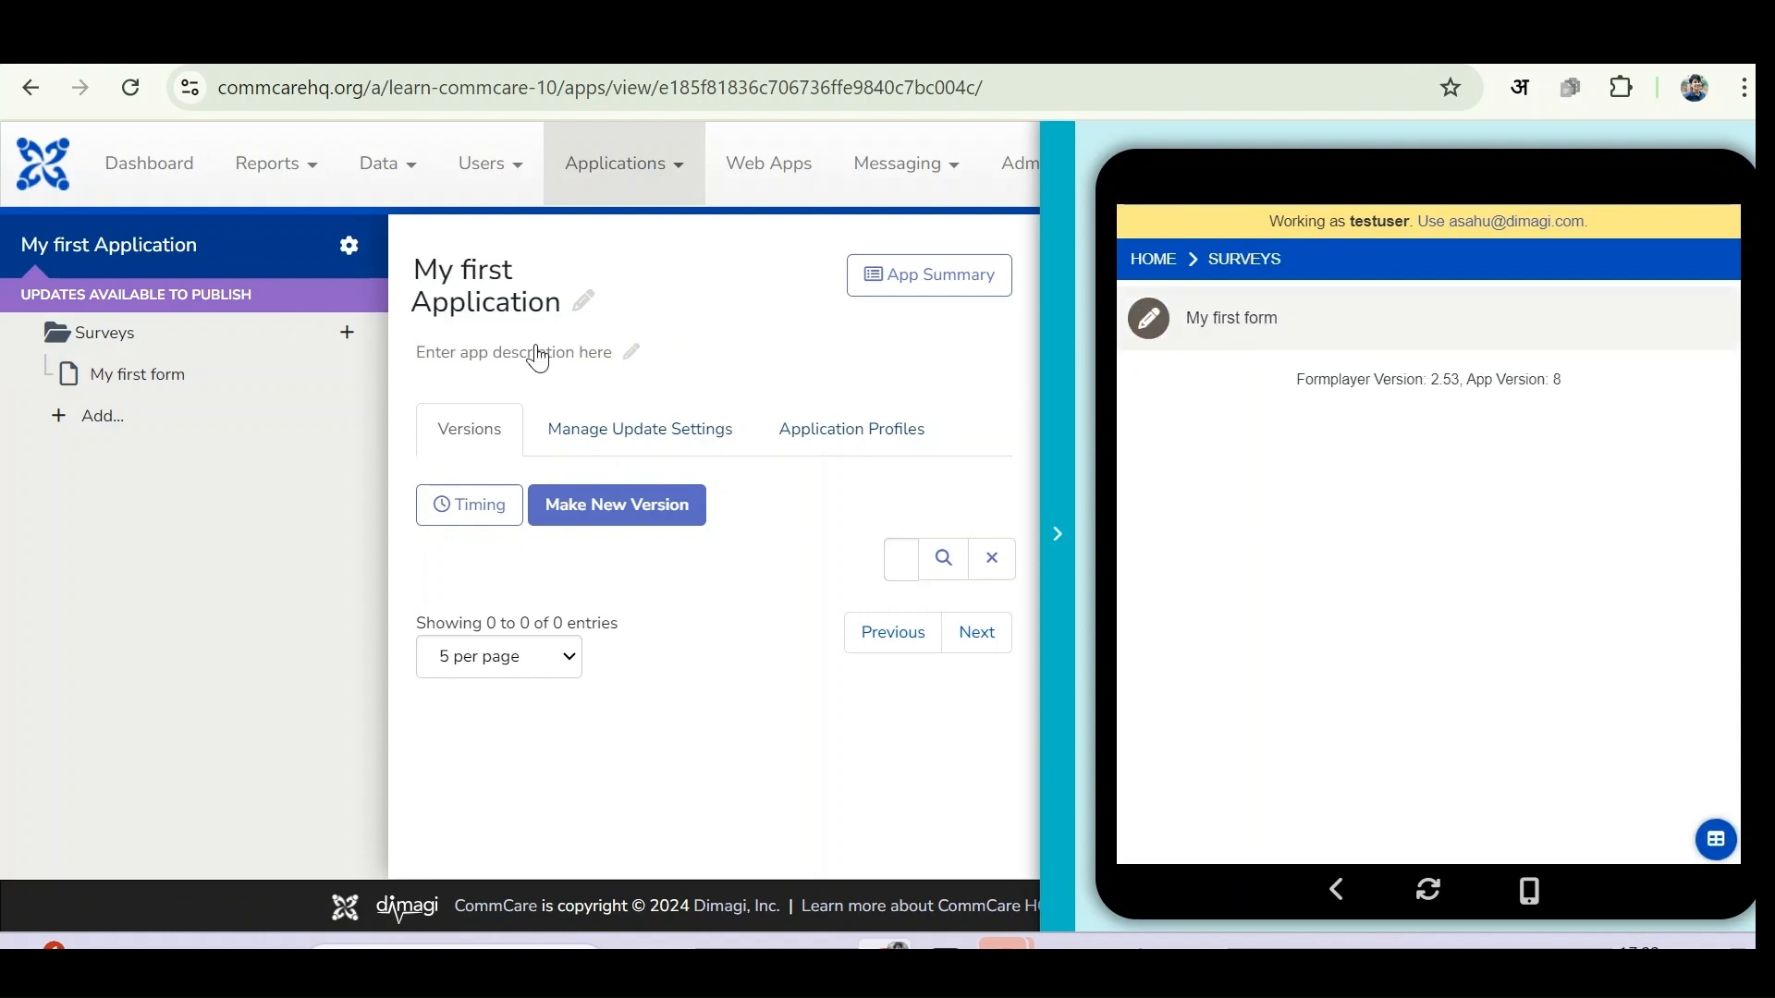
click(1267, 331)
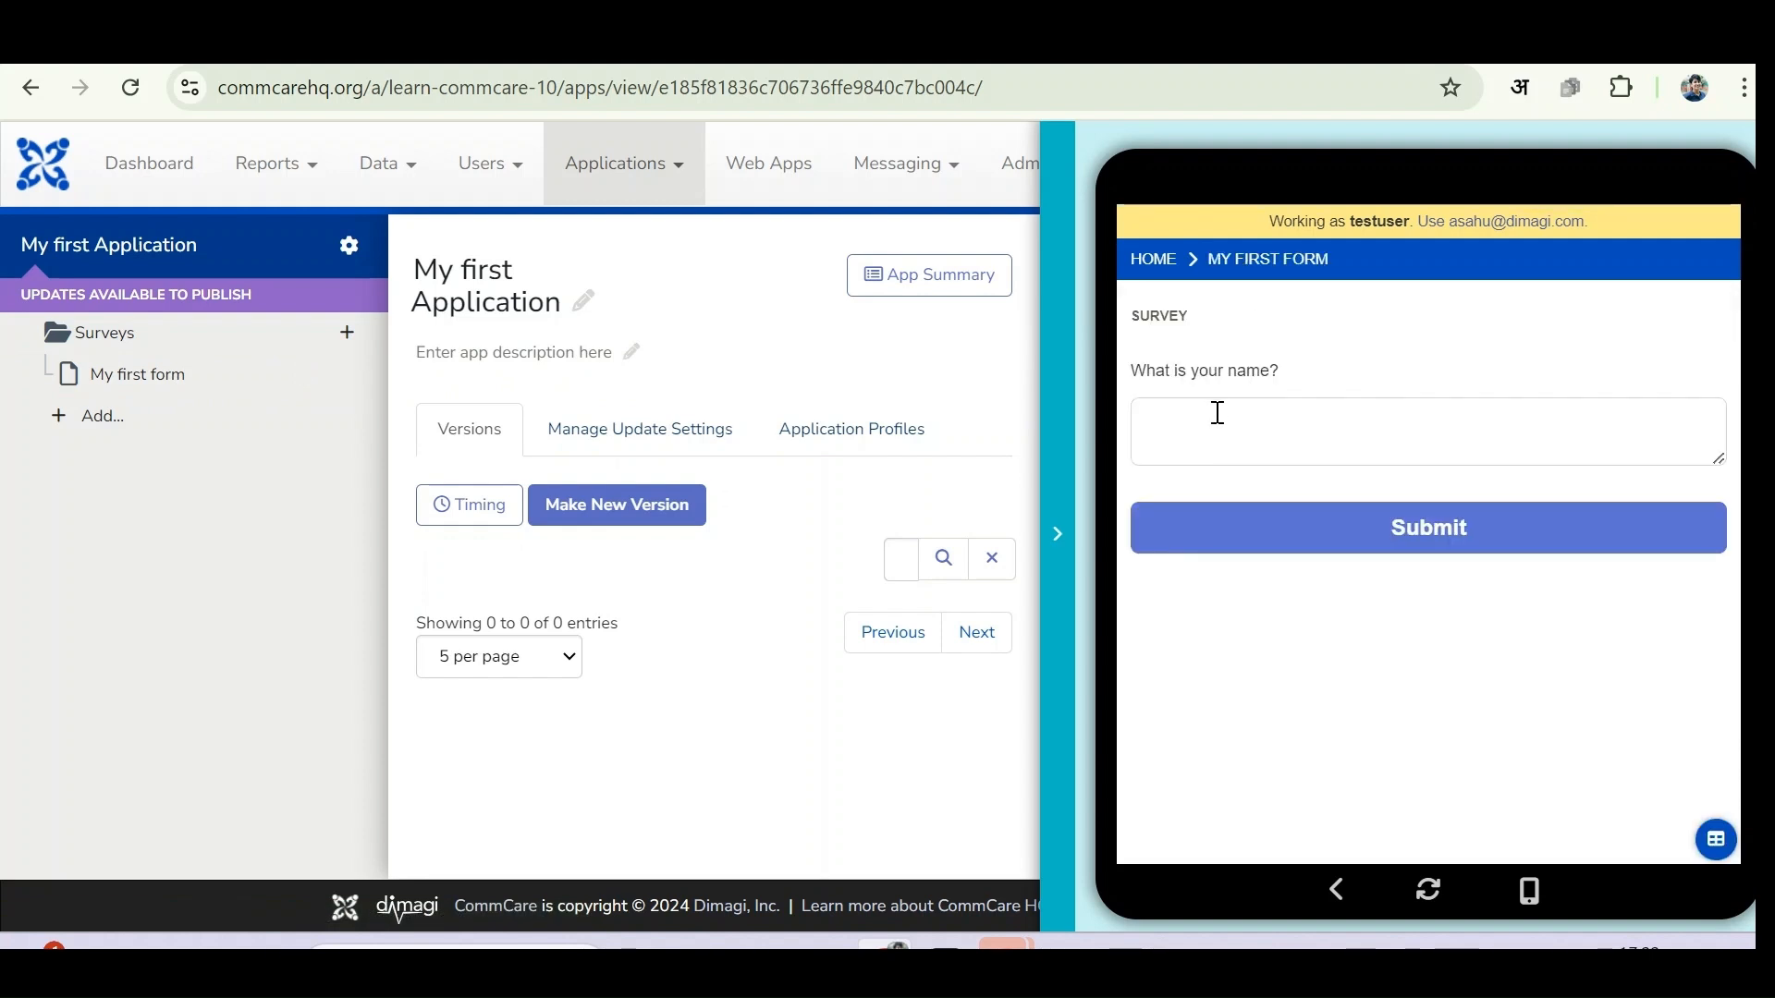
text(Arti)
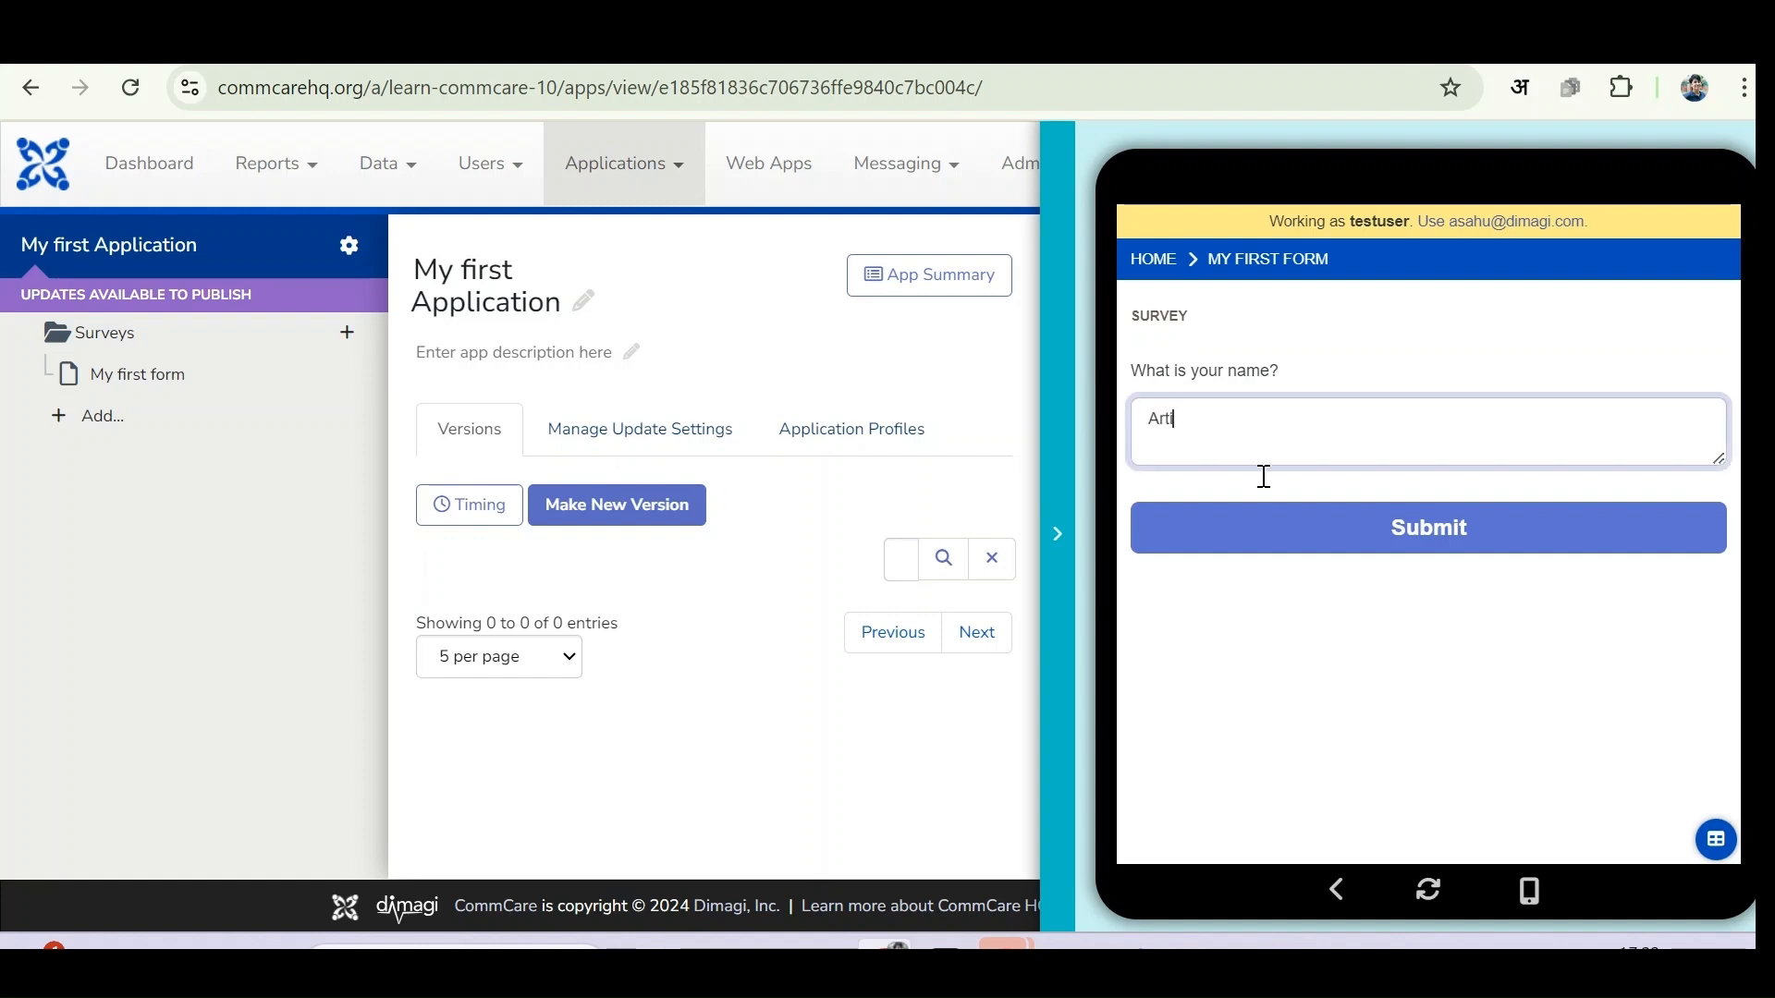
click(1334, 539)
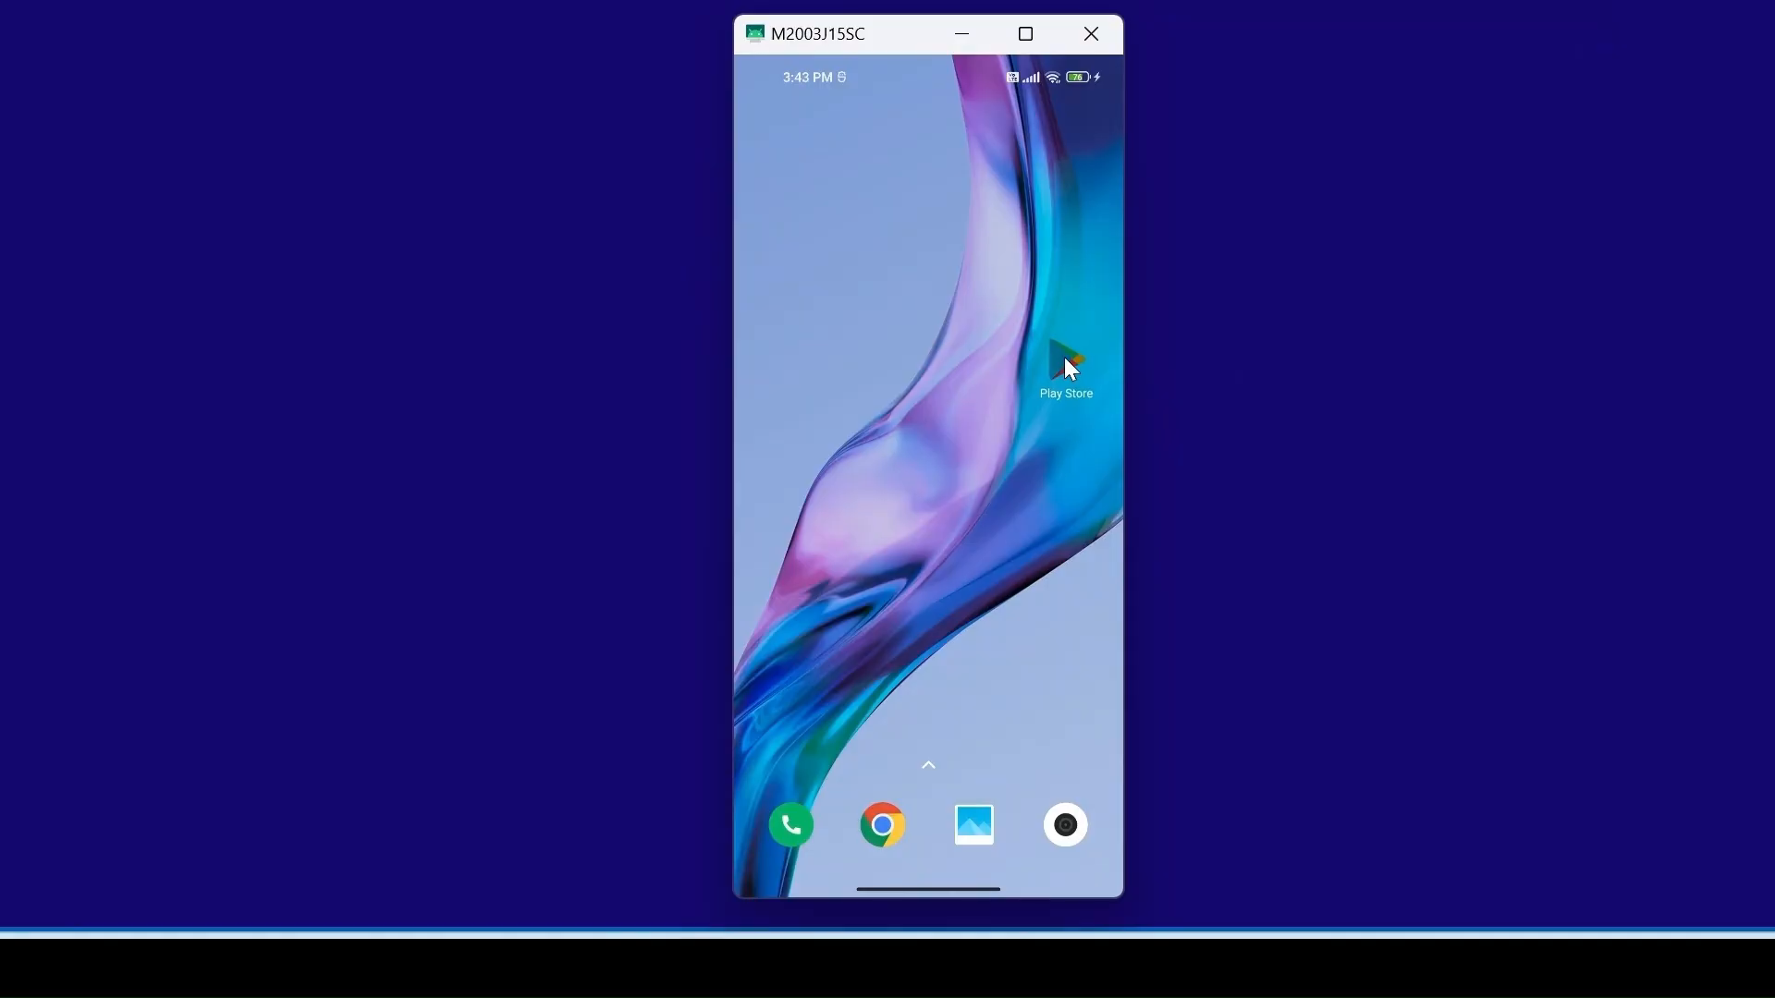
click(1066, 363)
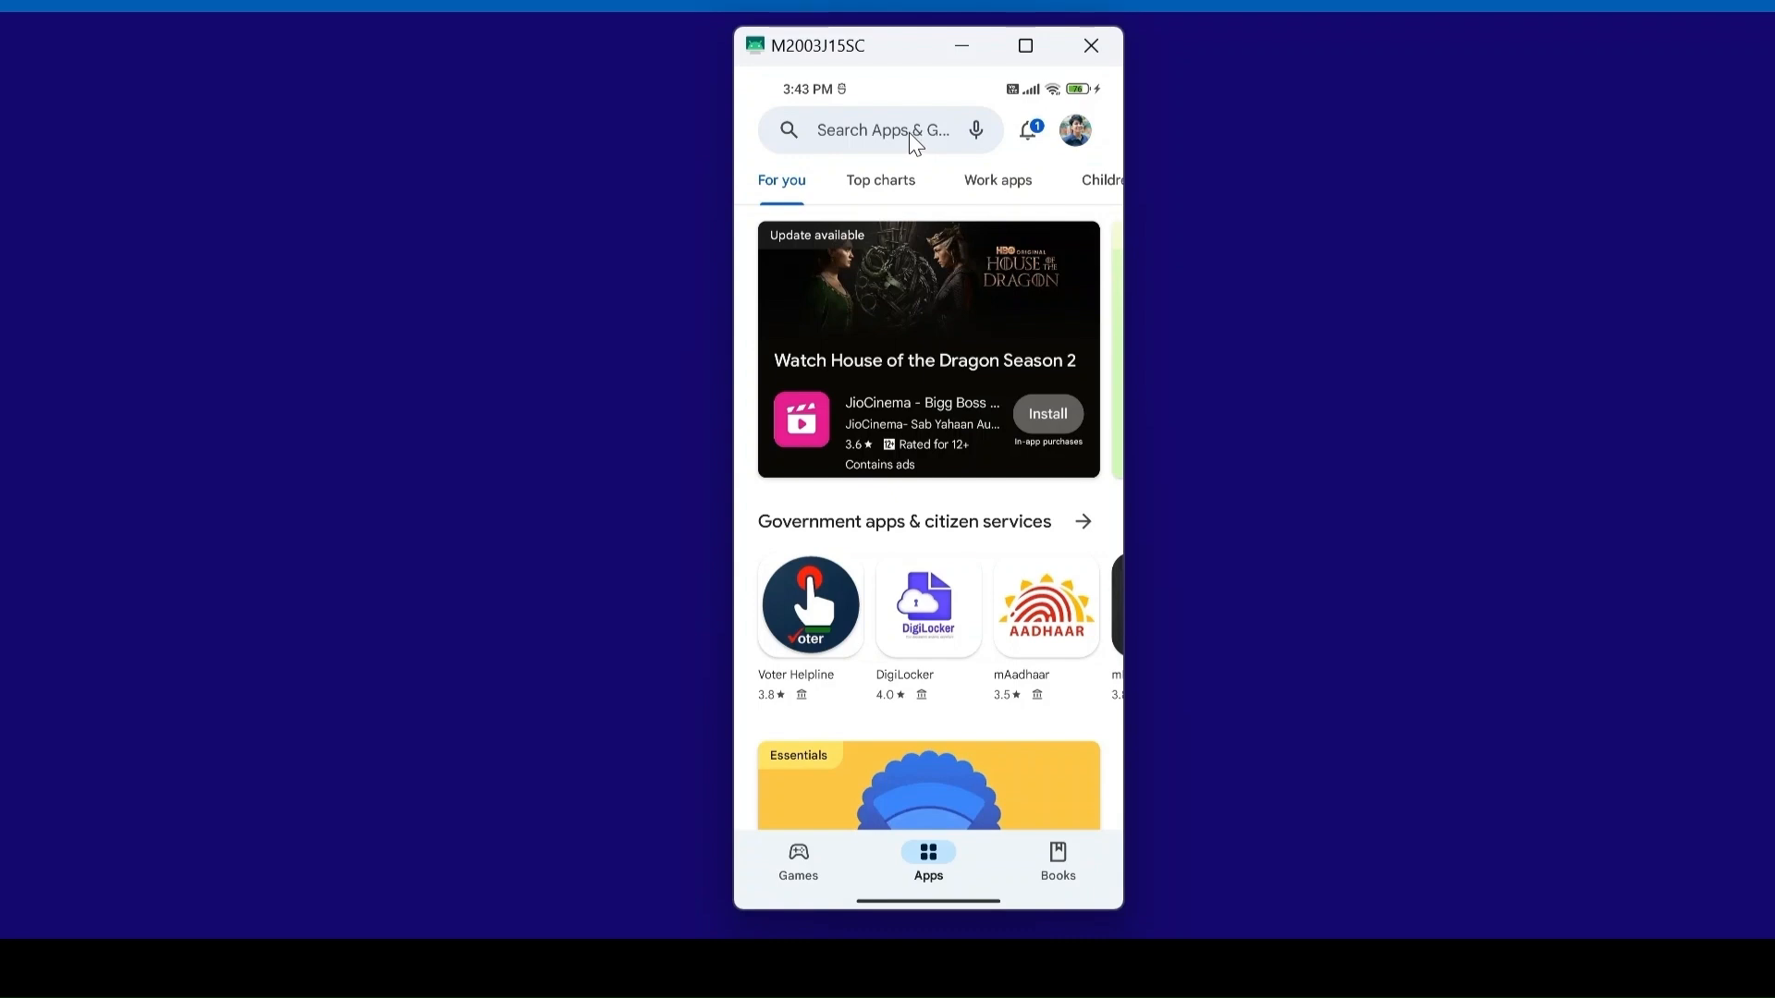
- Start a Play Store app search for 'commcare'
click(908, 132)
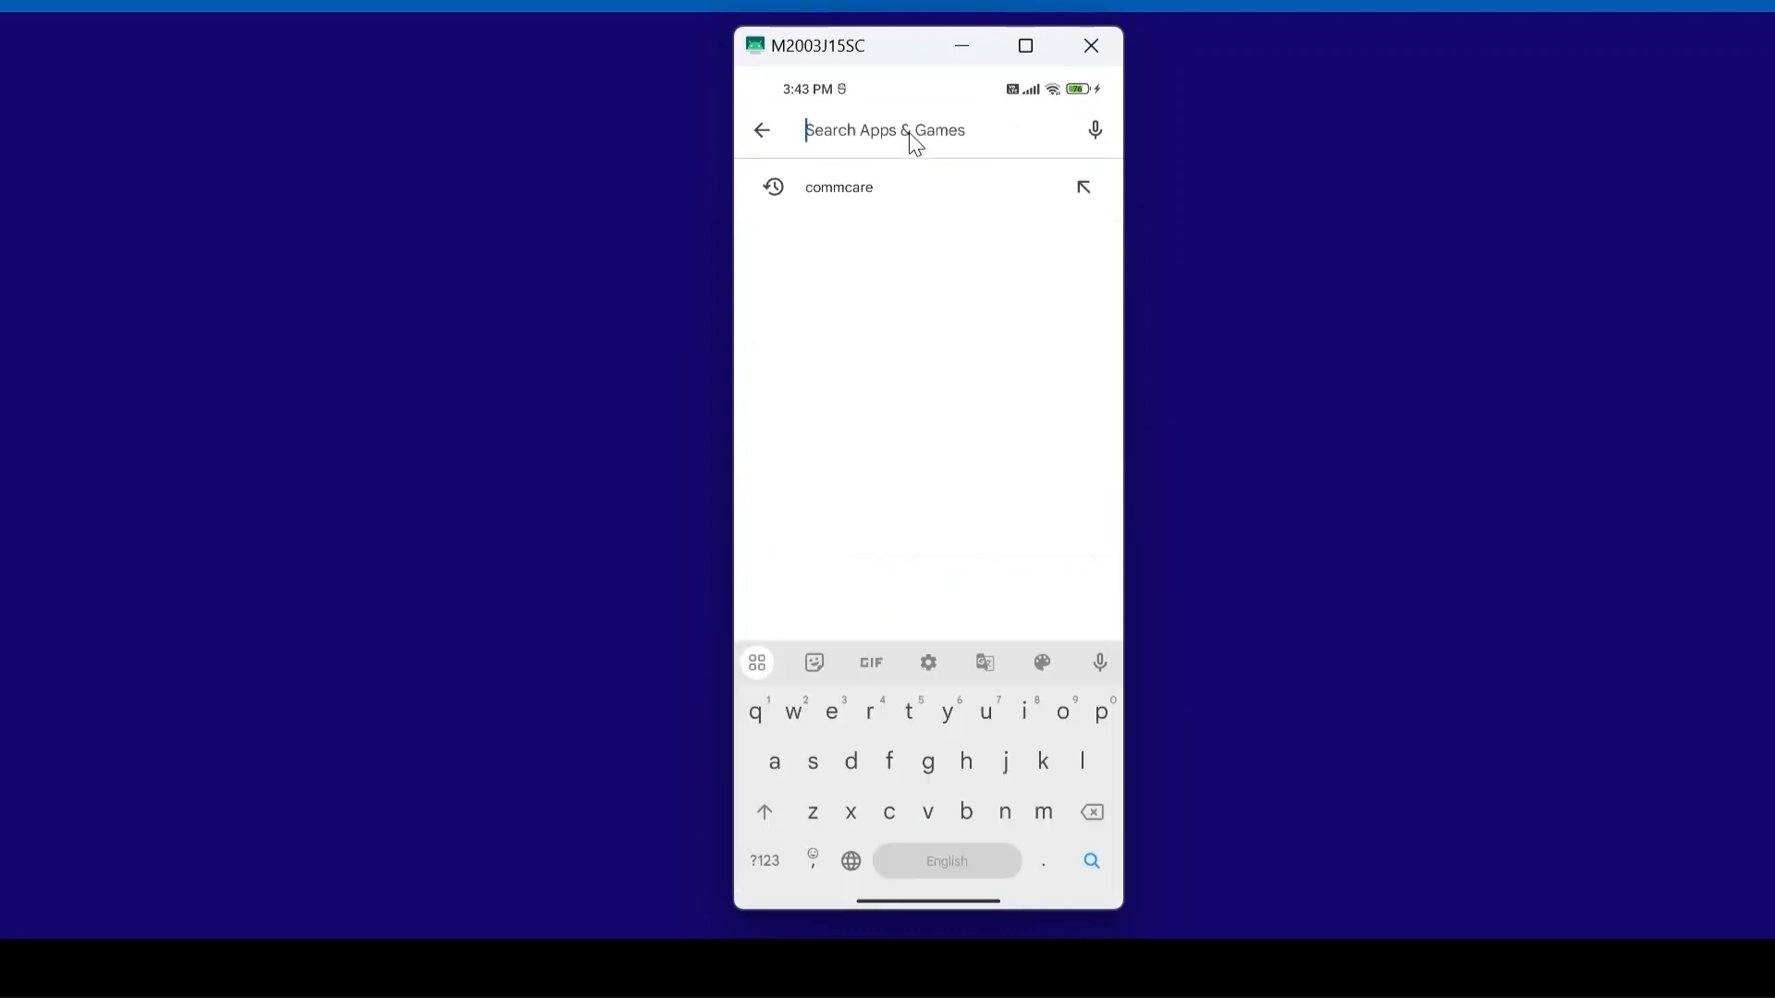
text(c)
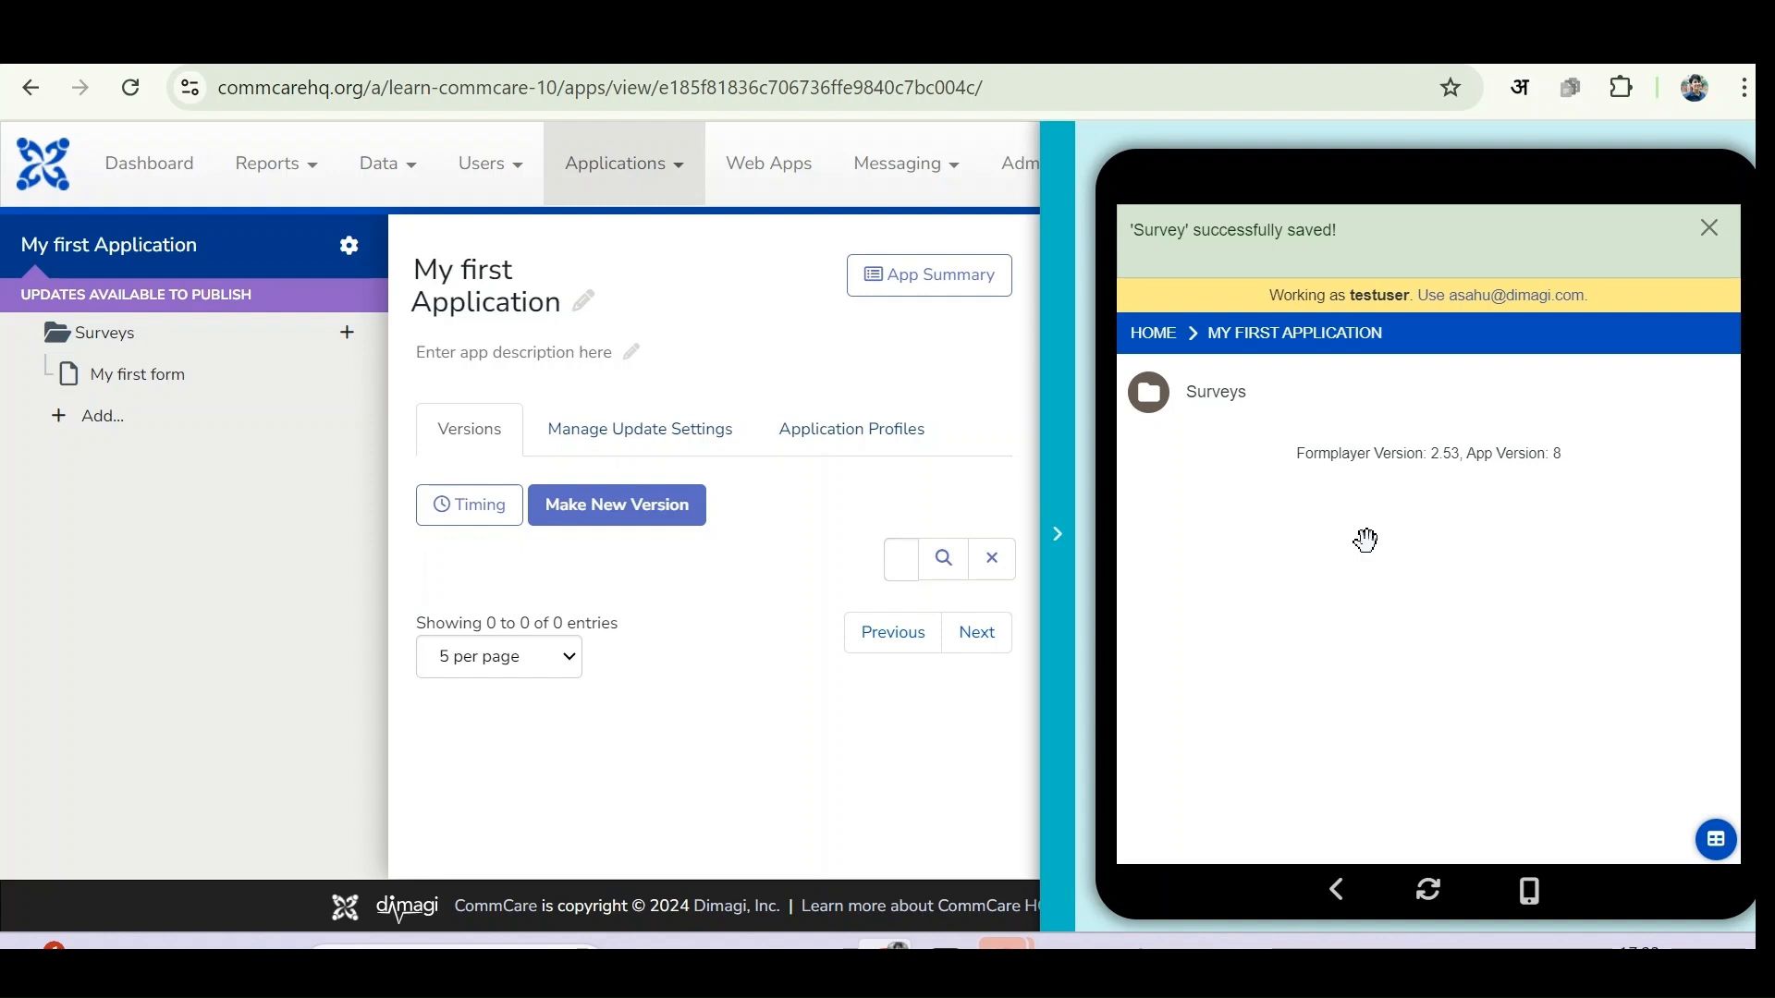
- Build a new Version 8 of My first Application on the releases page
click(257, 239)
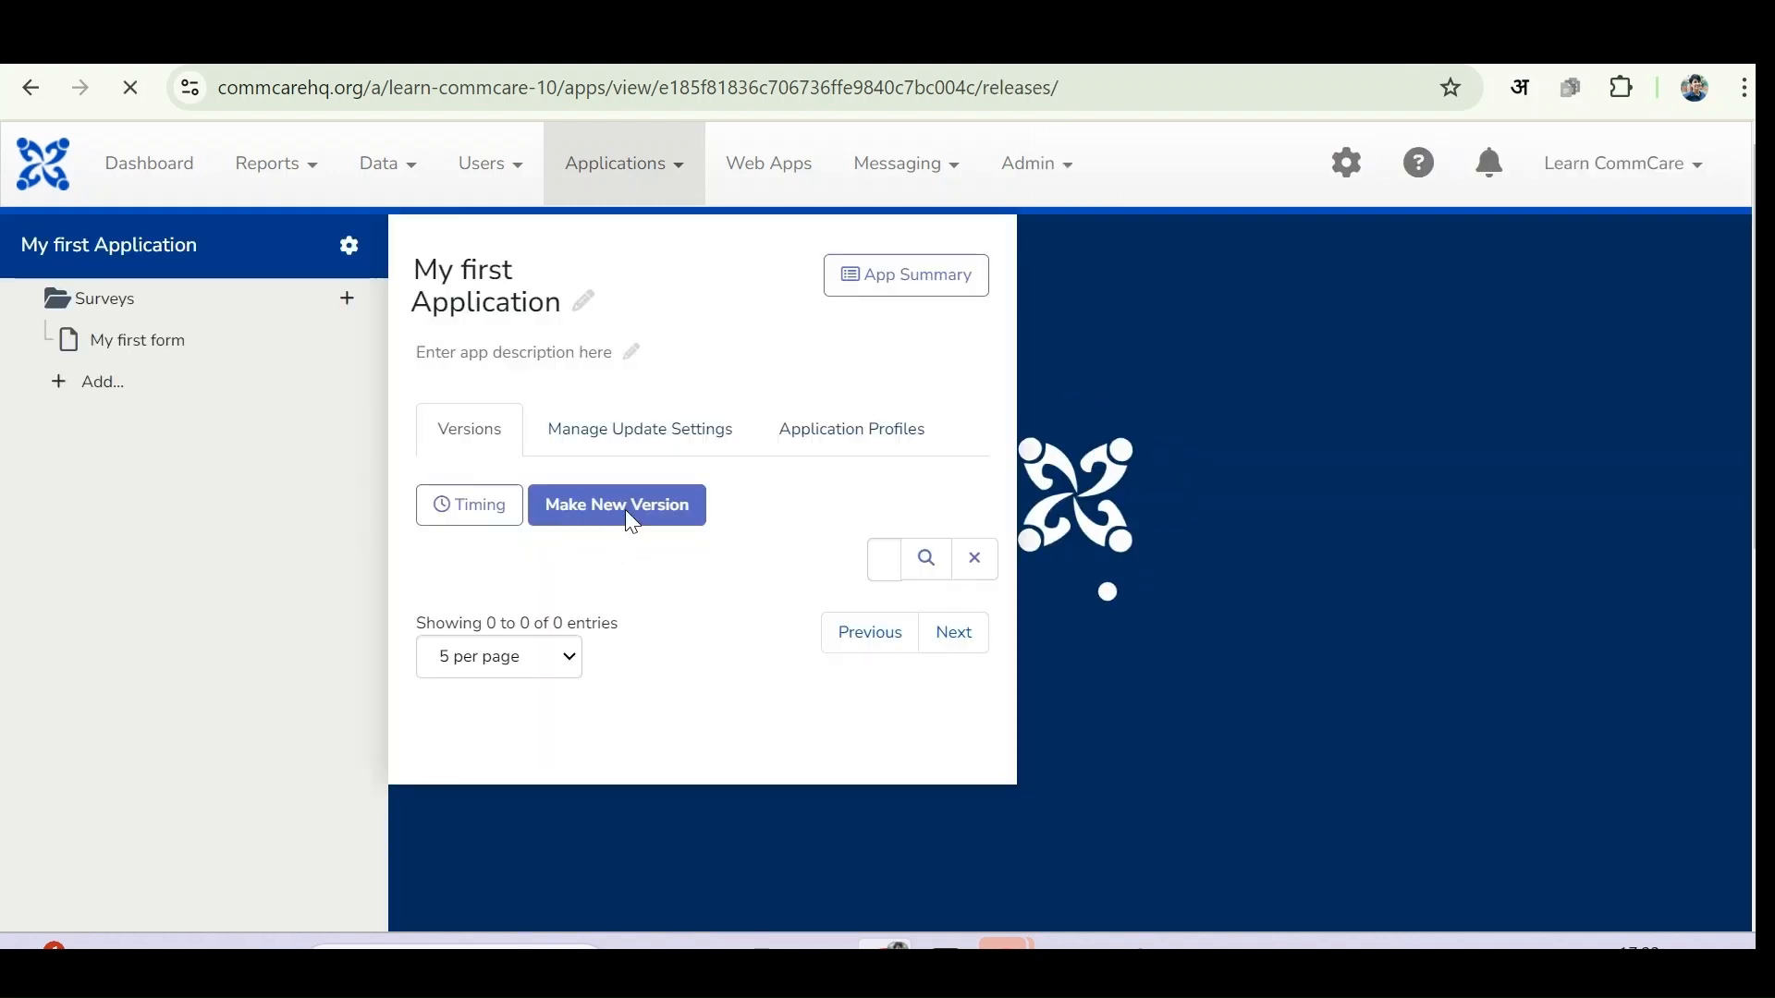
click(636, 509)
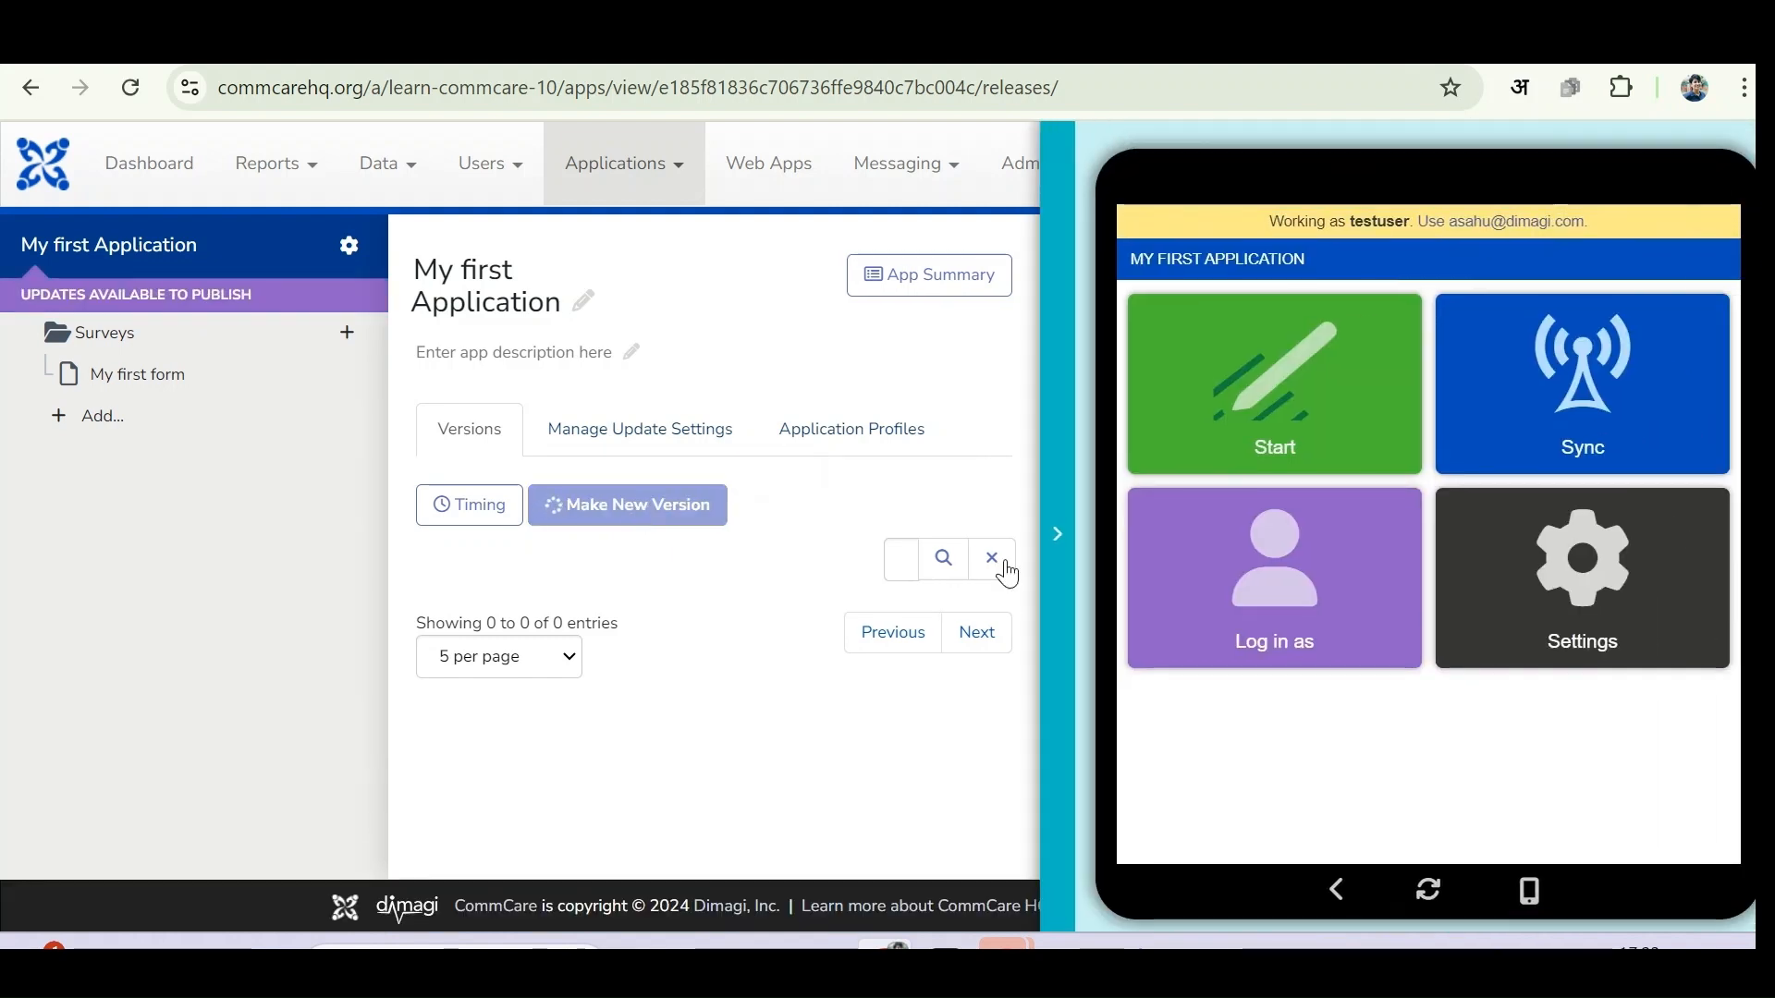
click(1059, 567)
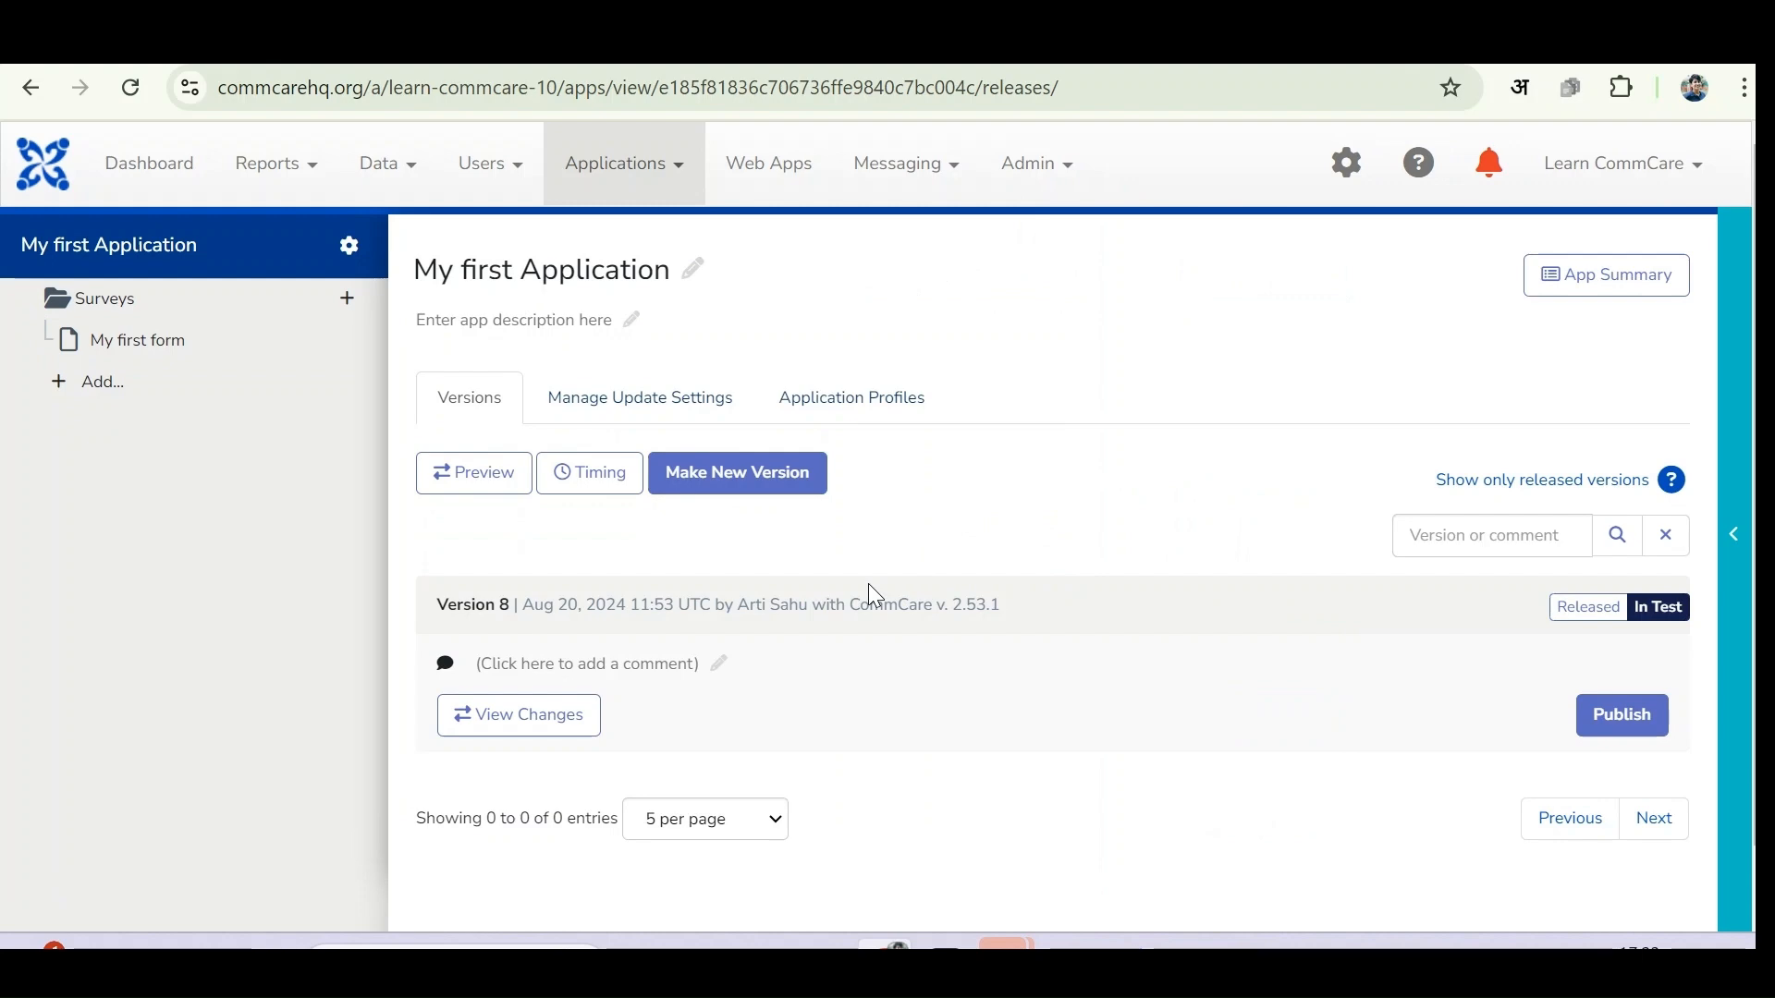
- View Version 8's Android install QR code and app code, then close the dialog
click(869, 586)
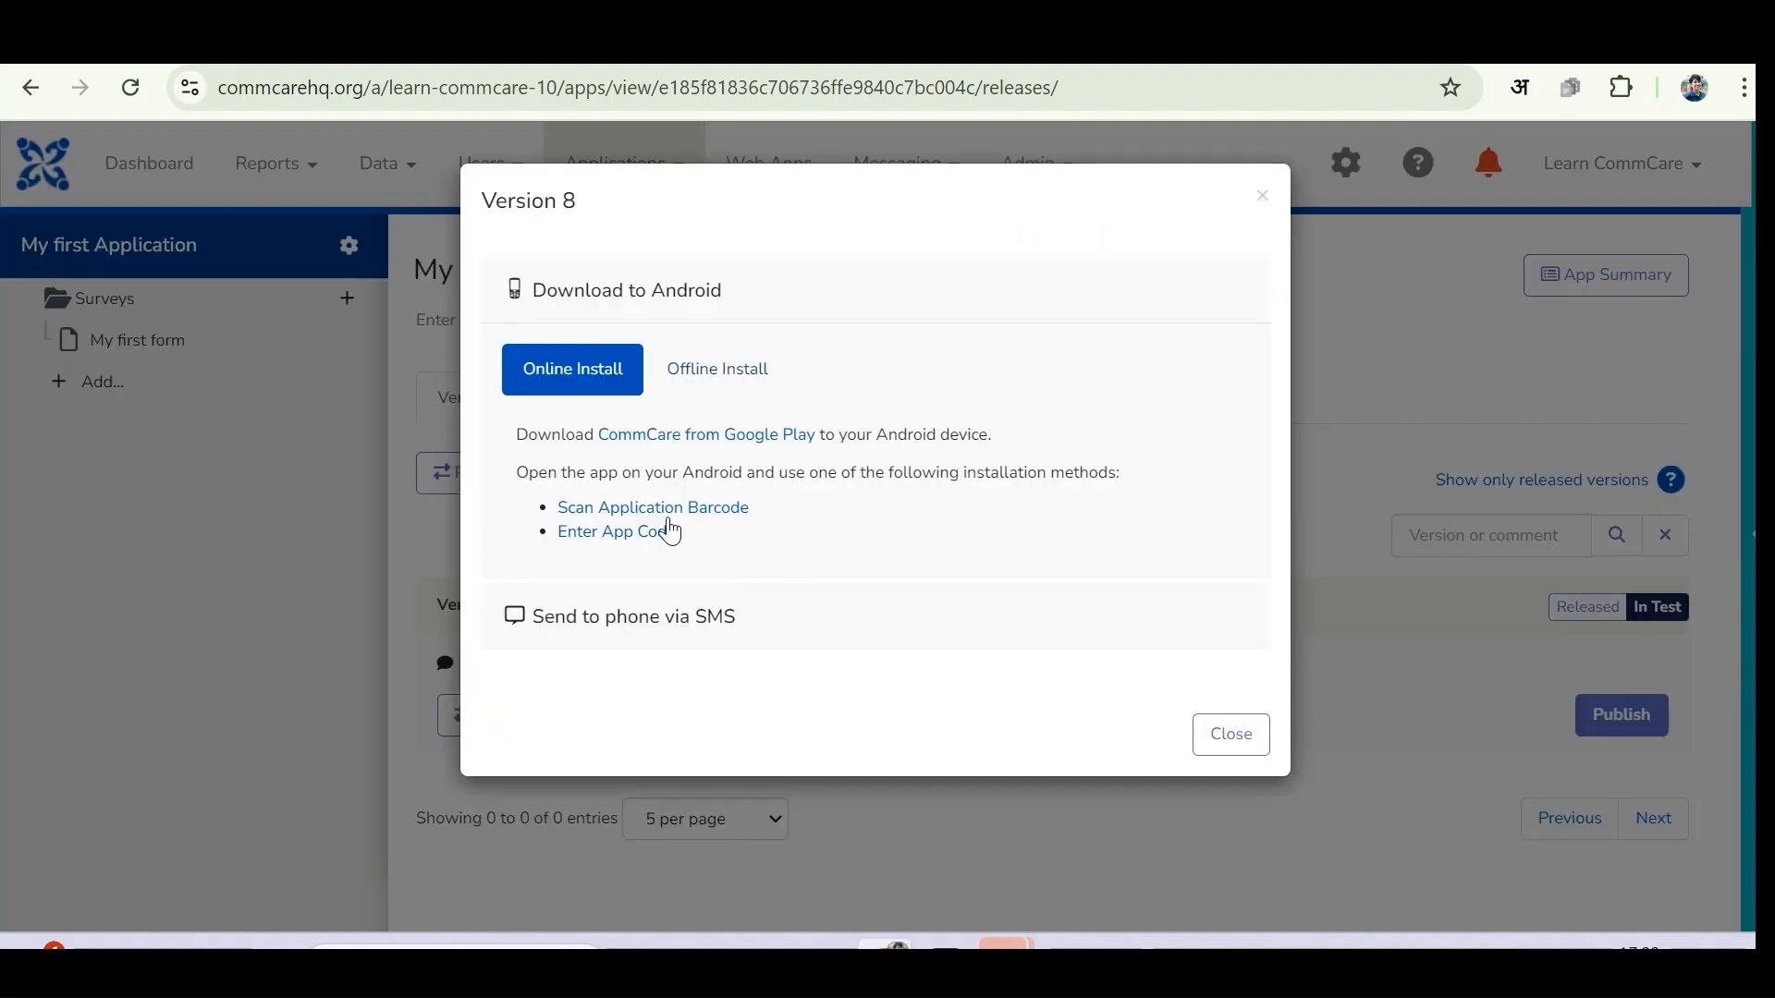
click(680, 511)
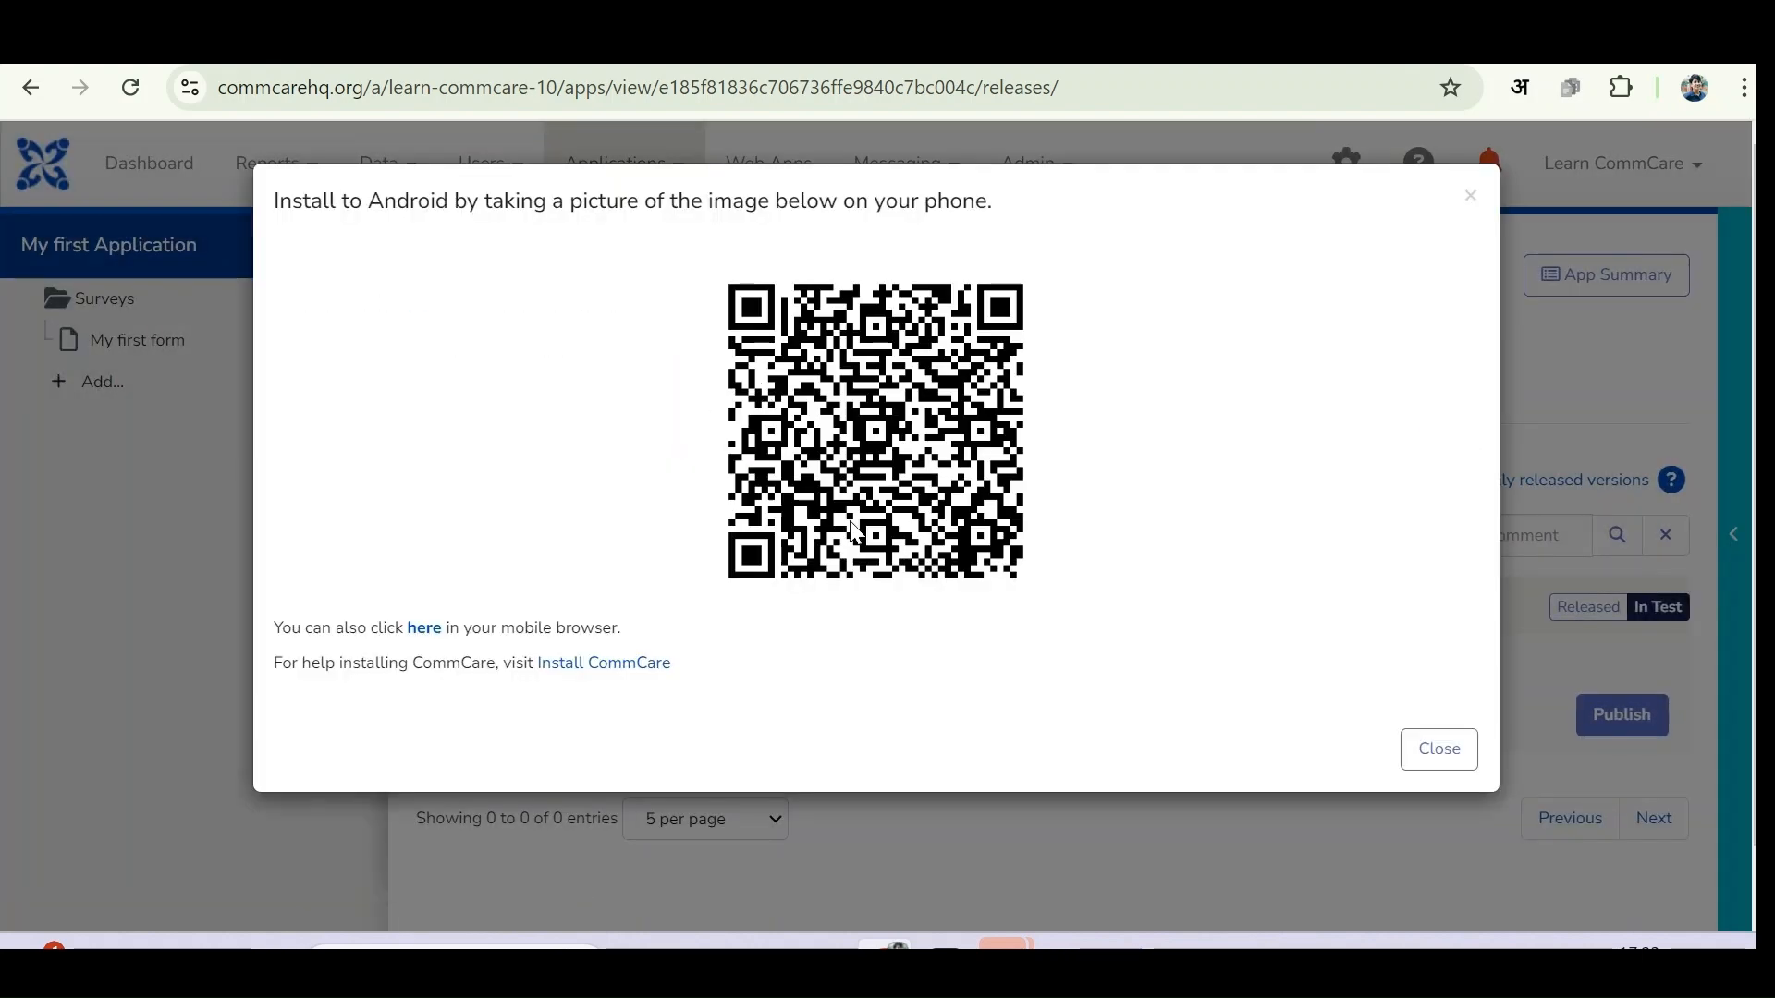
click(1423, 750)
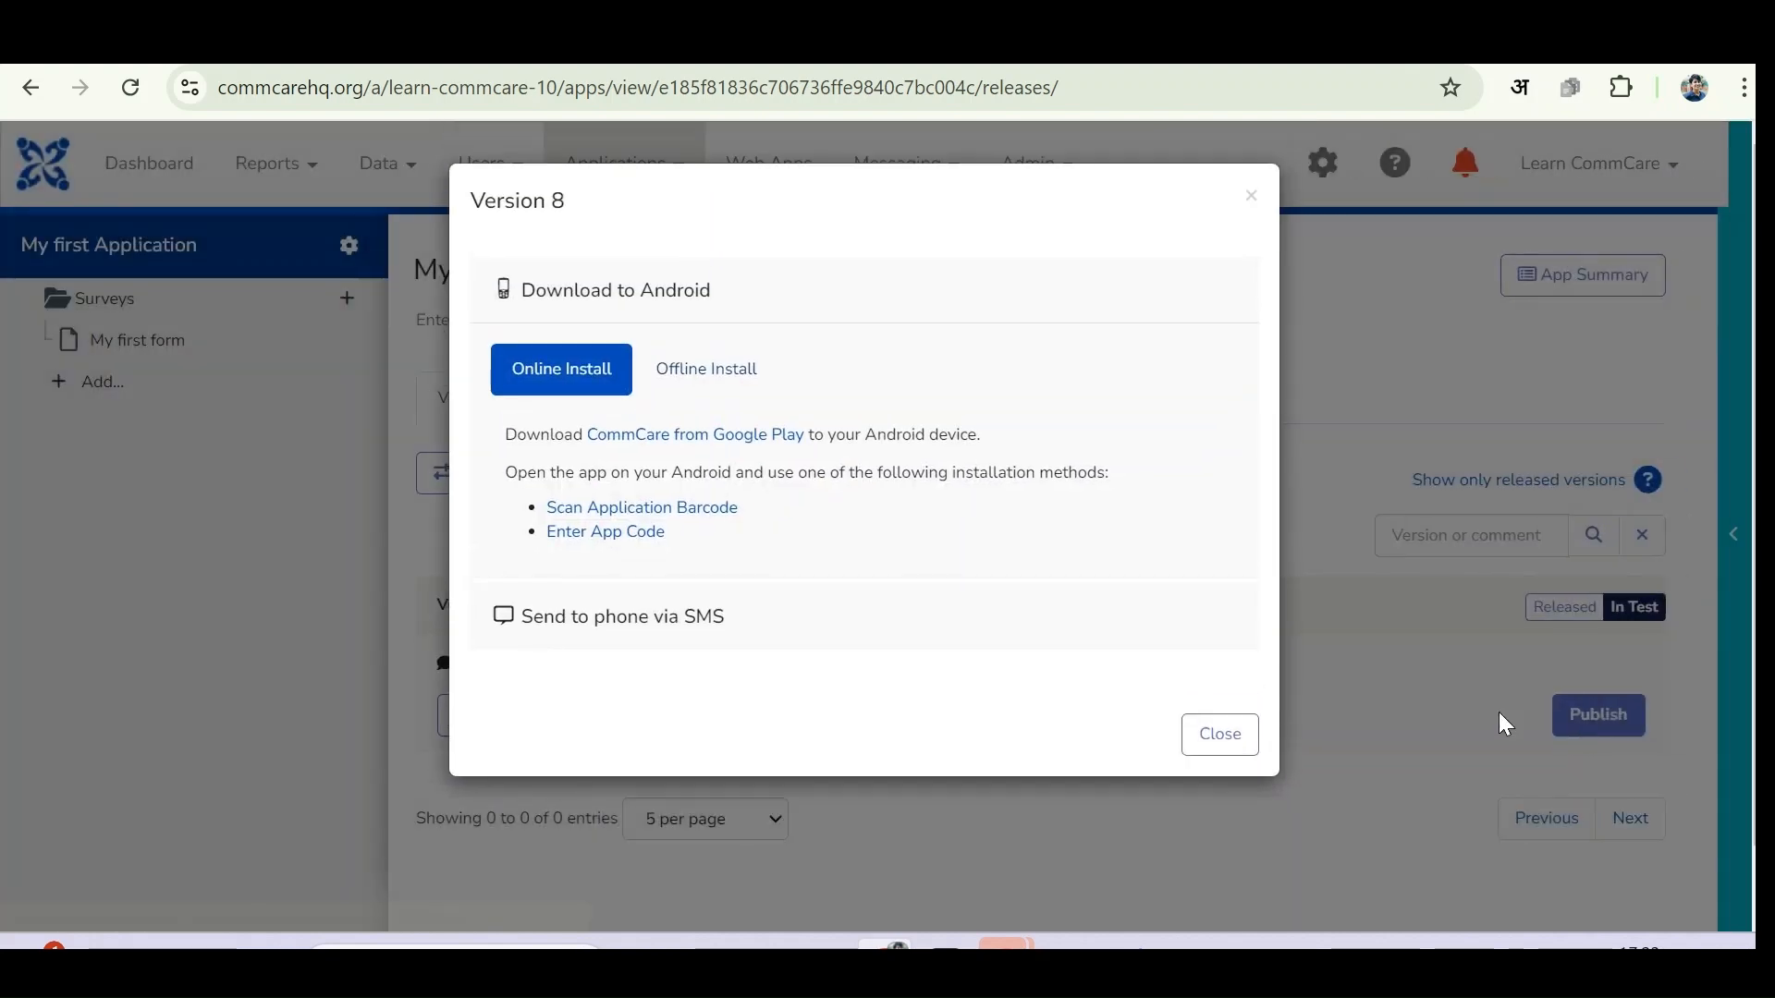
click(614, 534)
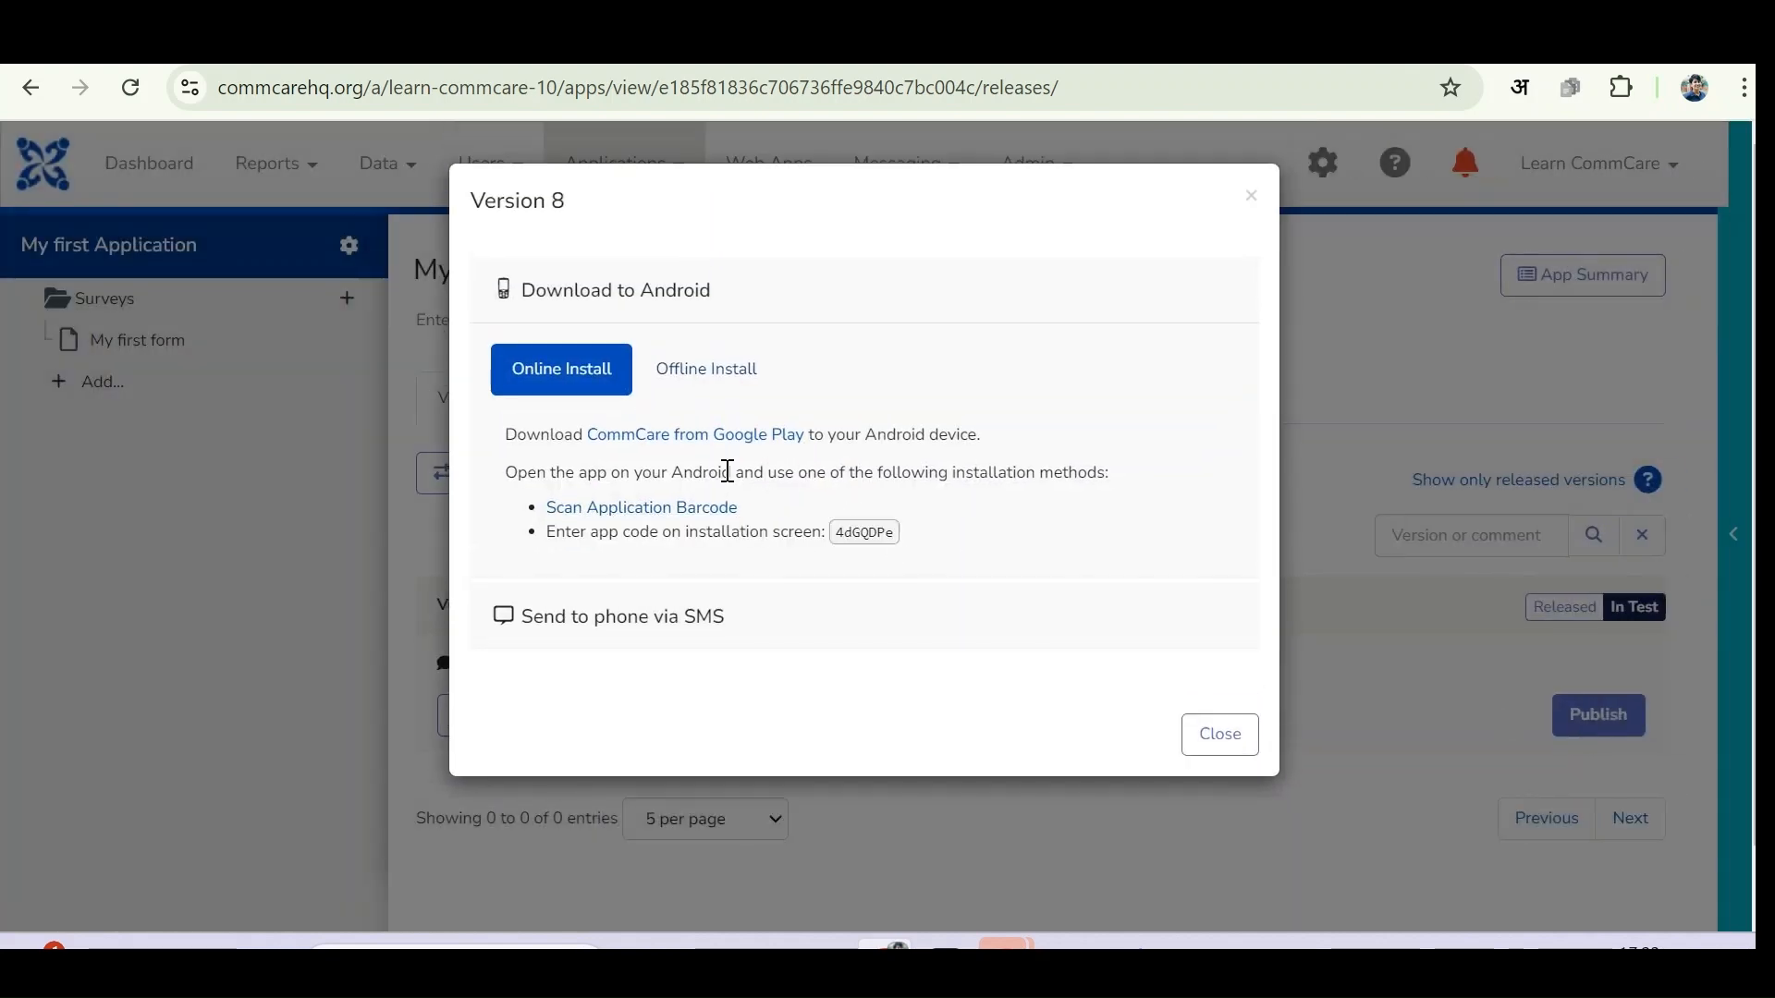
click(1220, 735)
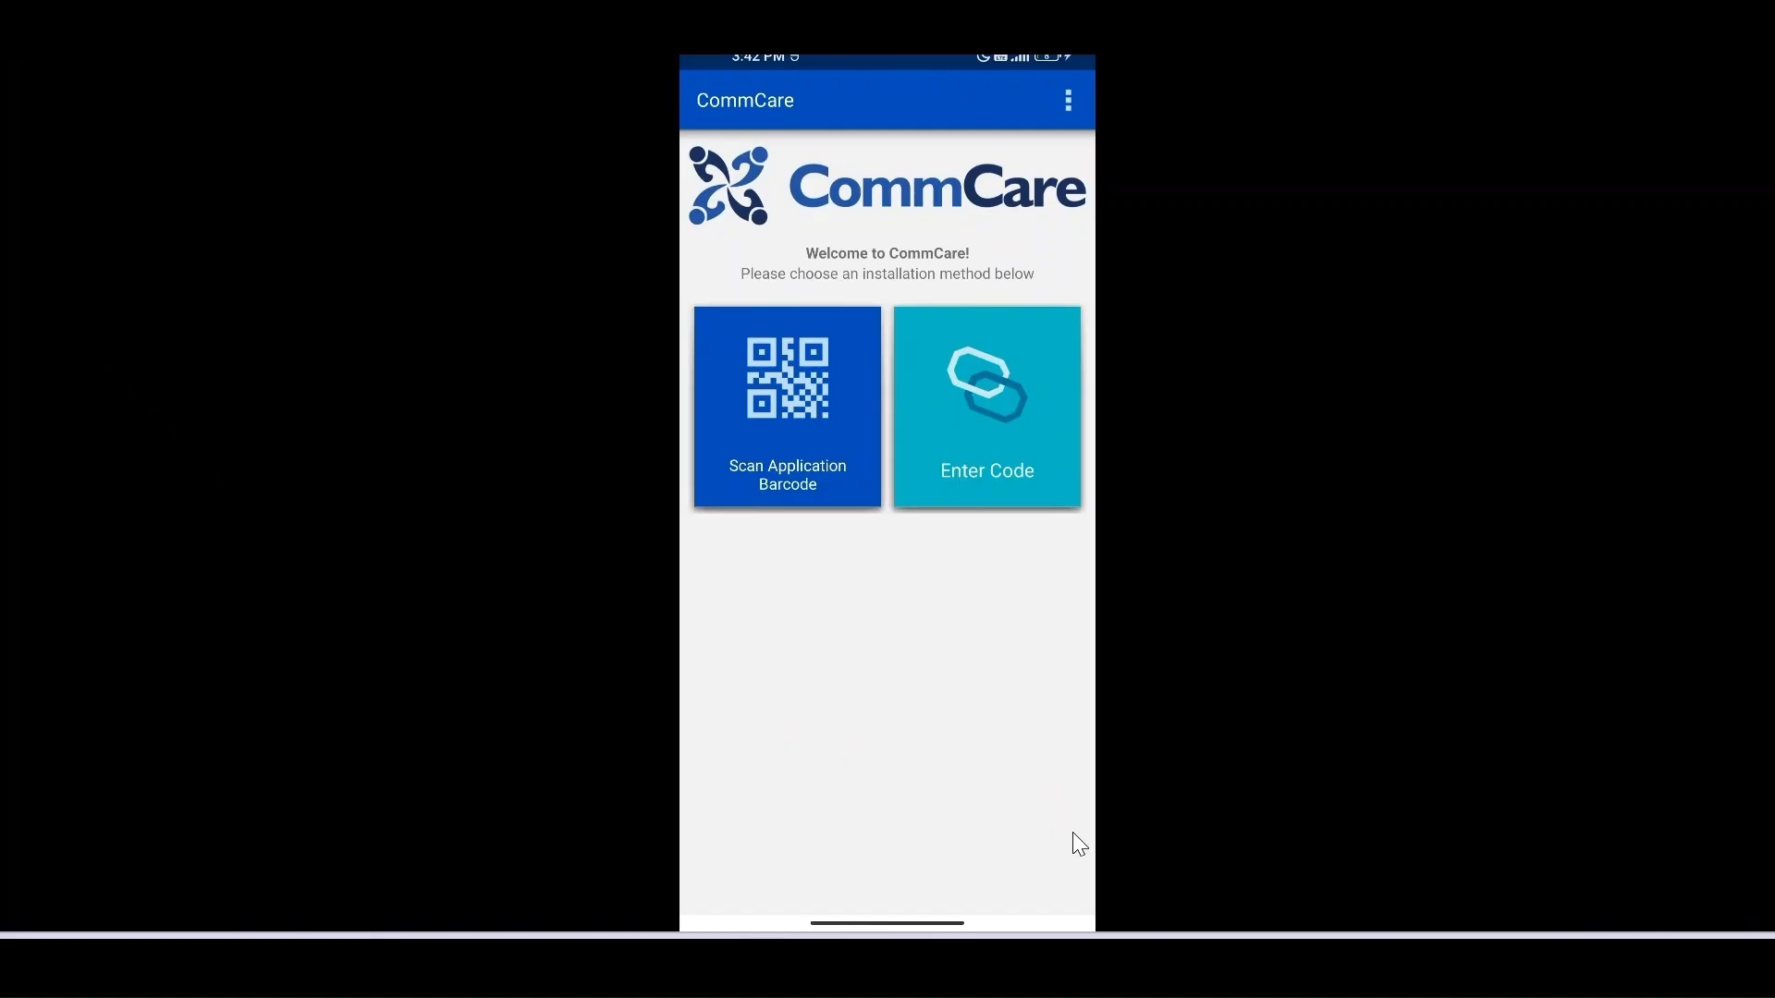
- Scan the application barcode on the phone and start installing the app
click(807, 380)
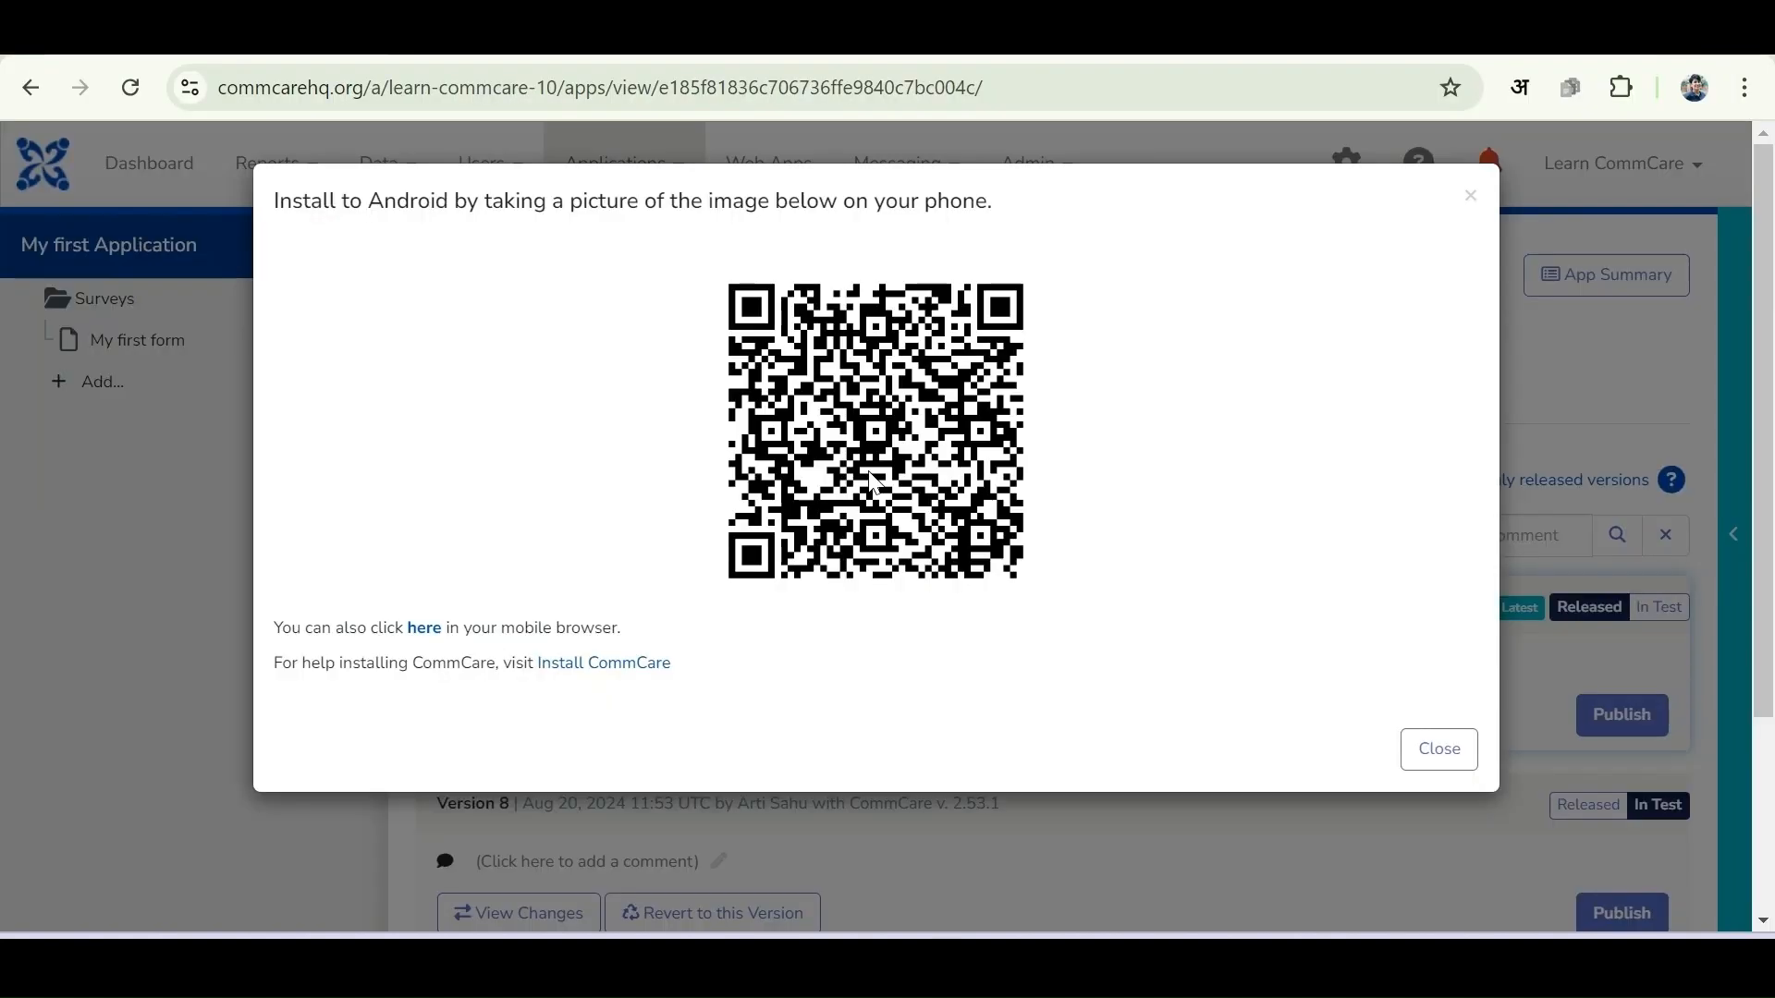
mouse_move(763, 965)
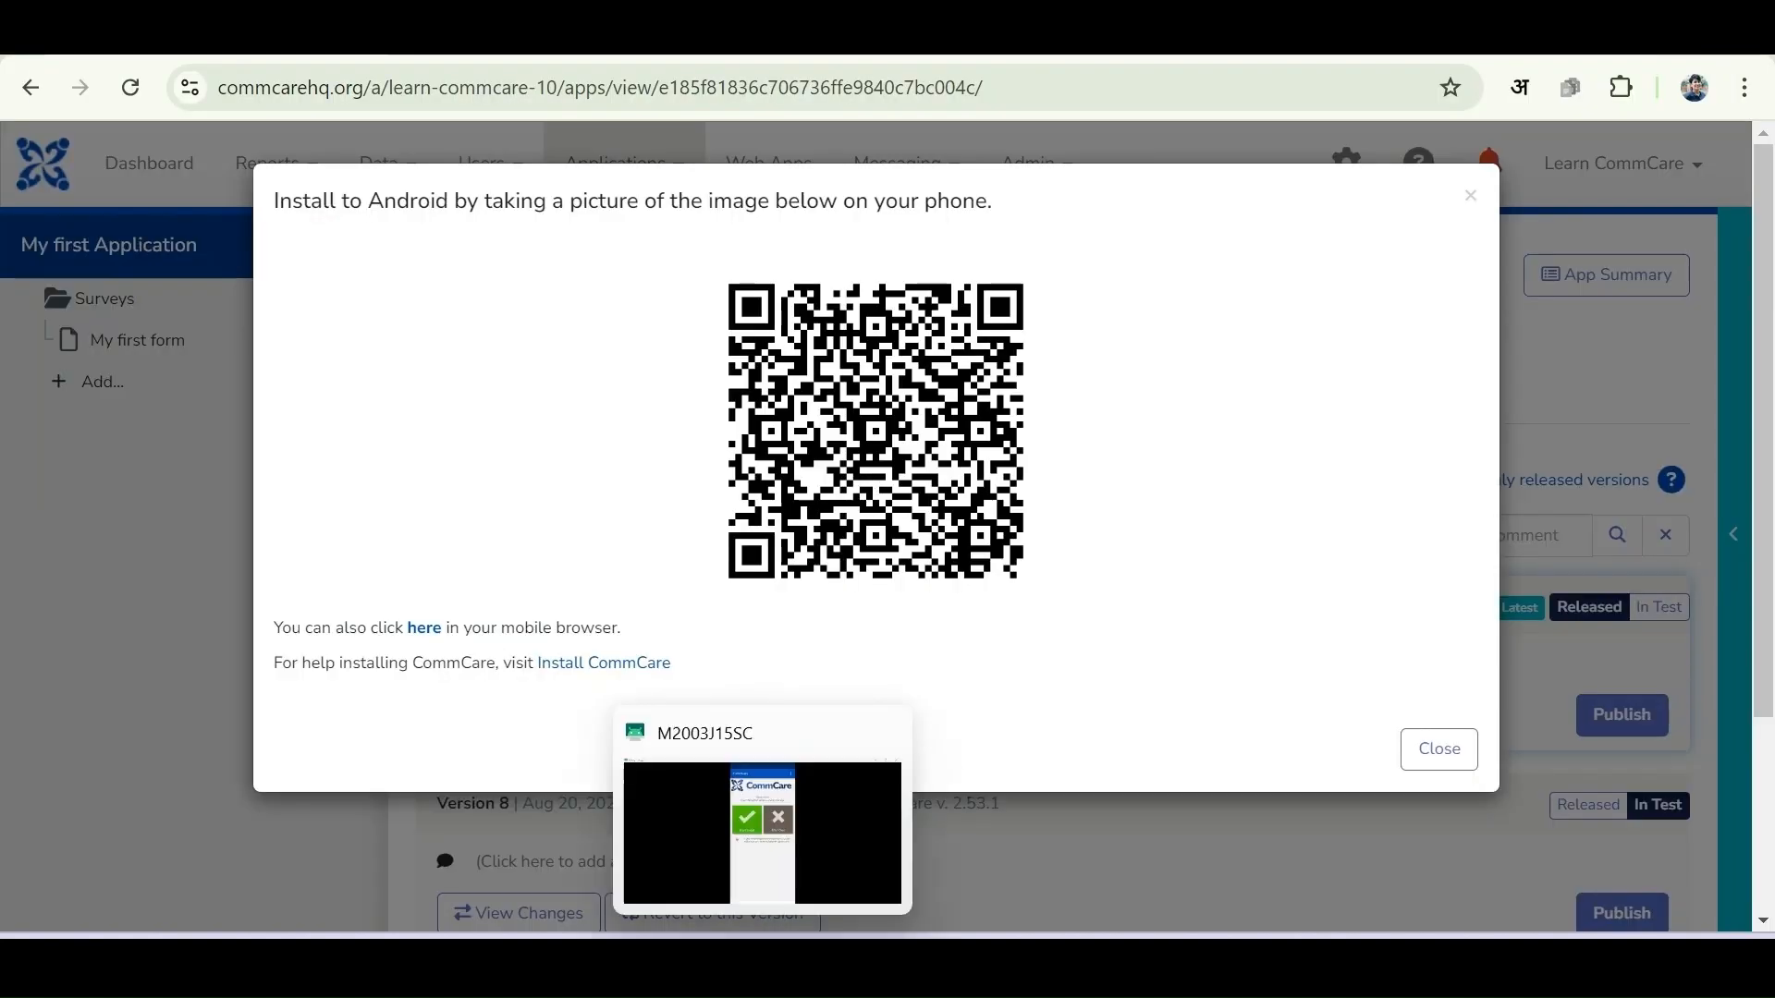
click(760, 807)
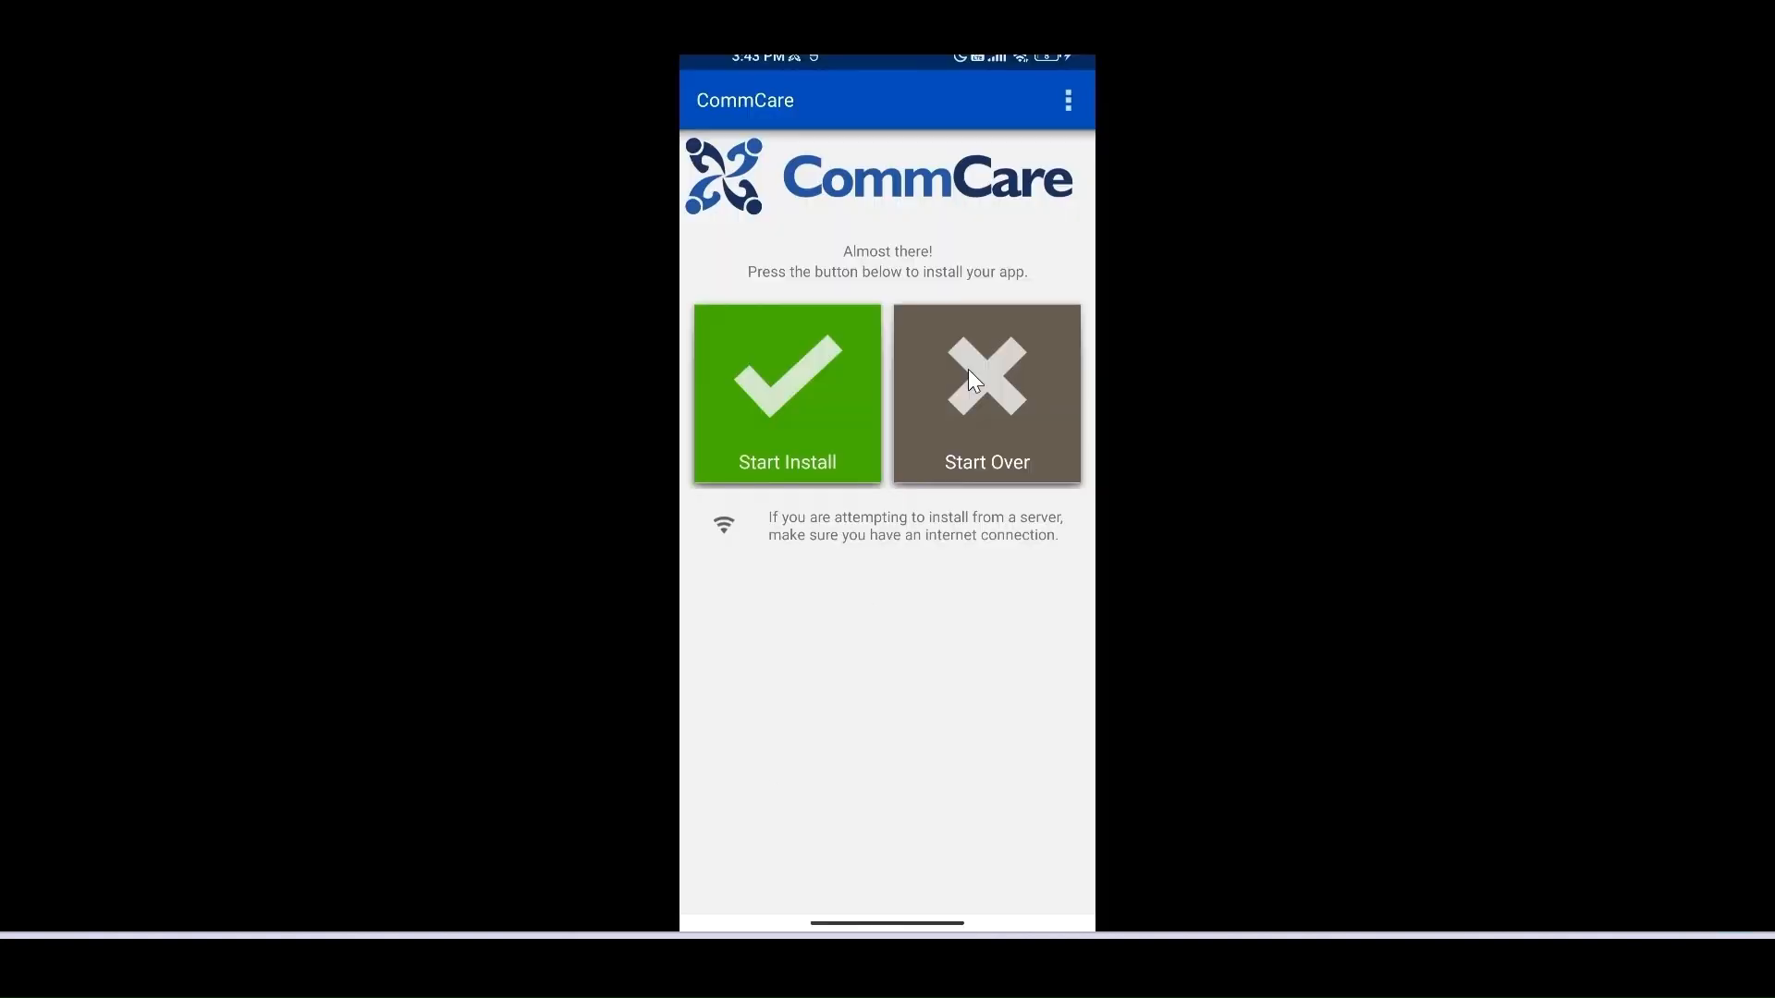
click(792, 391)
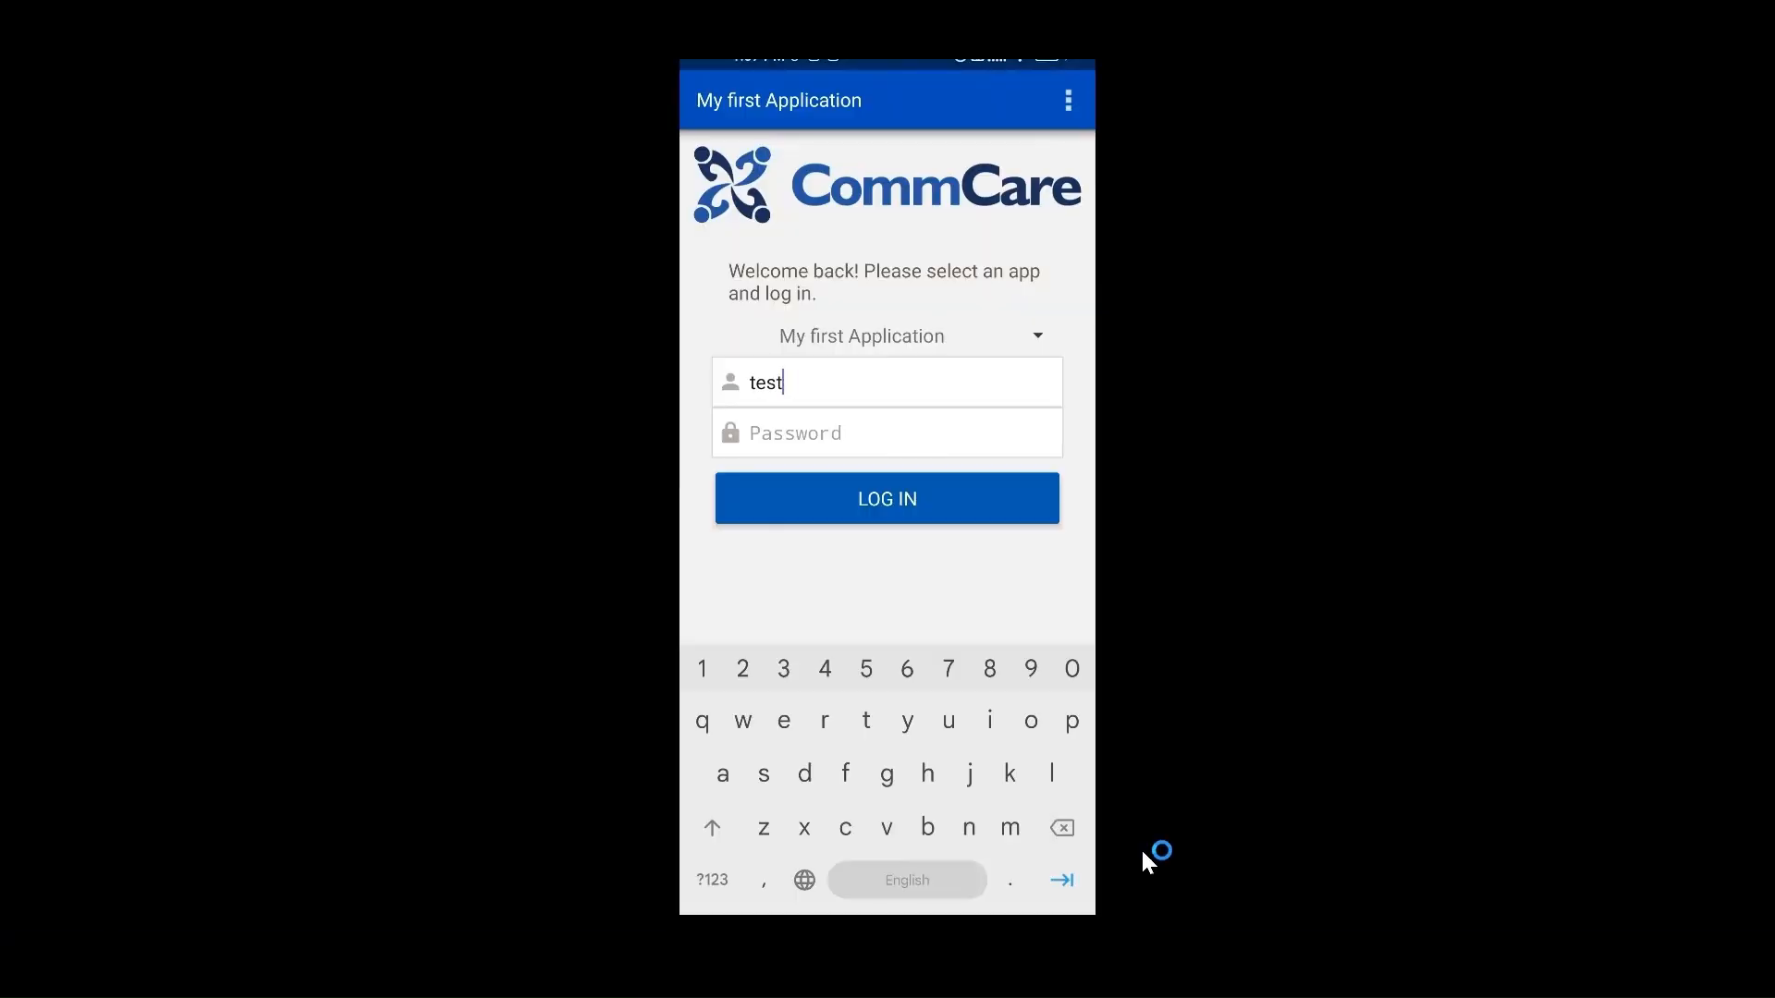
- Log into the installed app as testuser with the worker's password
key(BackSpace)
key(BackSpace)
key(BackSpace)
key(BackSpace)
text(testuser)
key(Tab)
text(123)
key(Return)
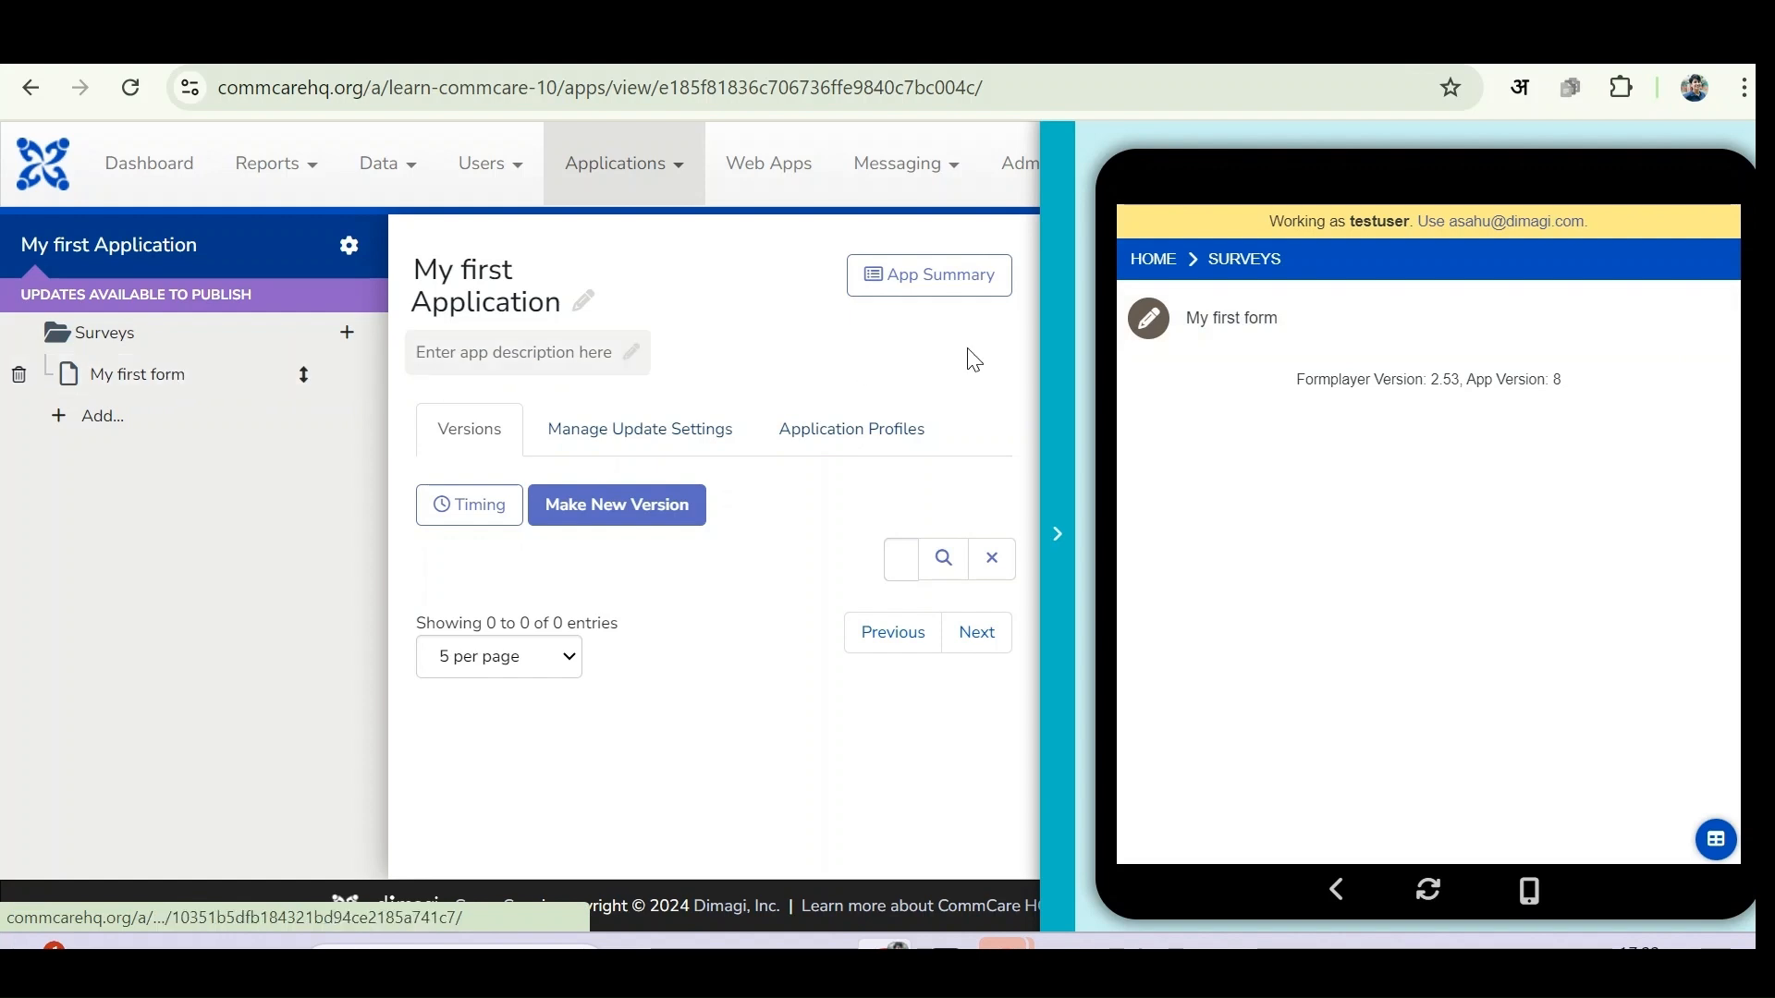
- Submit another My first form entry with a name in the preview, then launch Google Play on the phone
click(1258, 319)
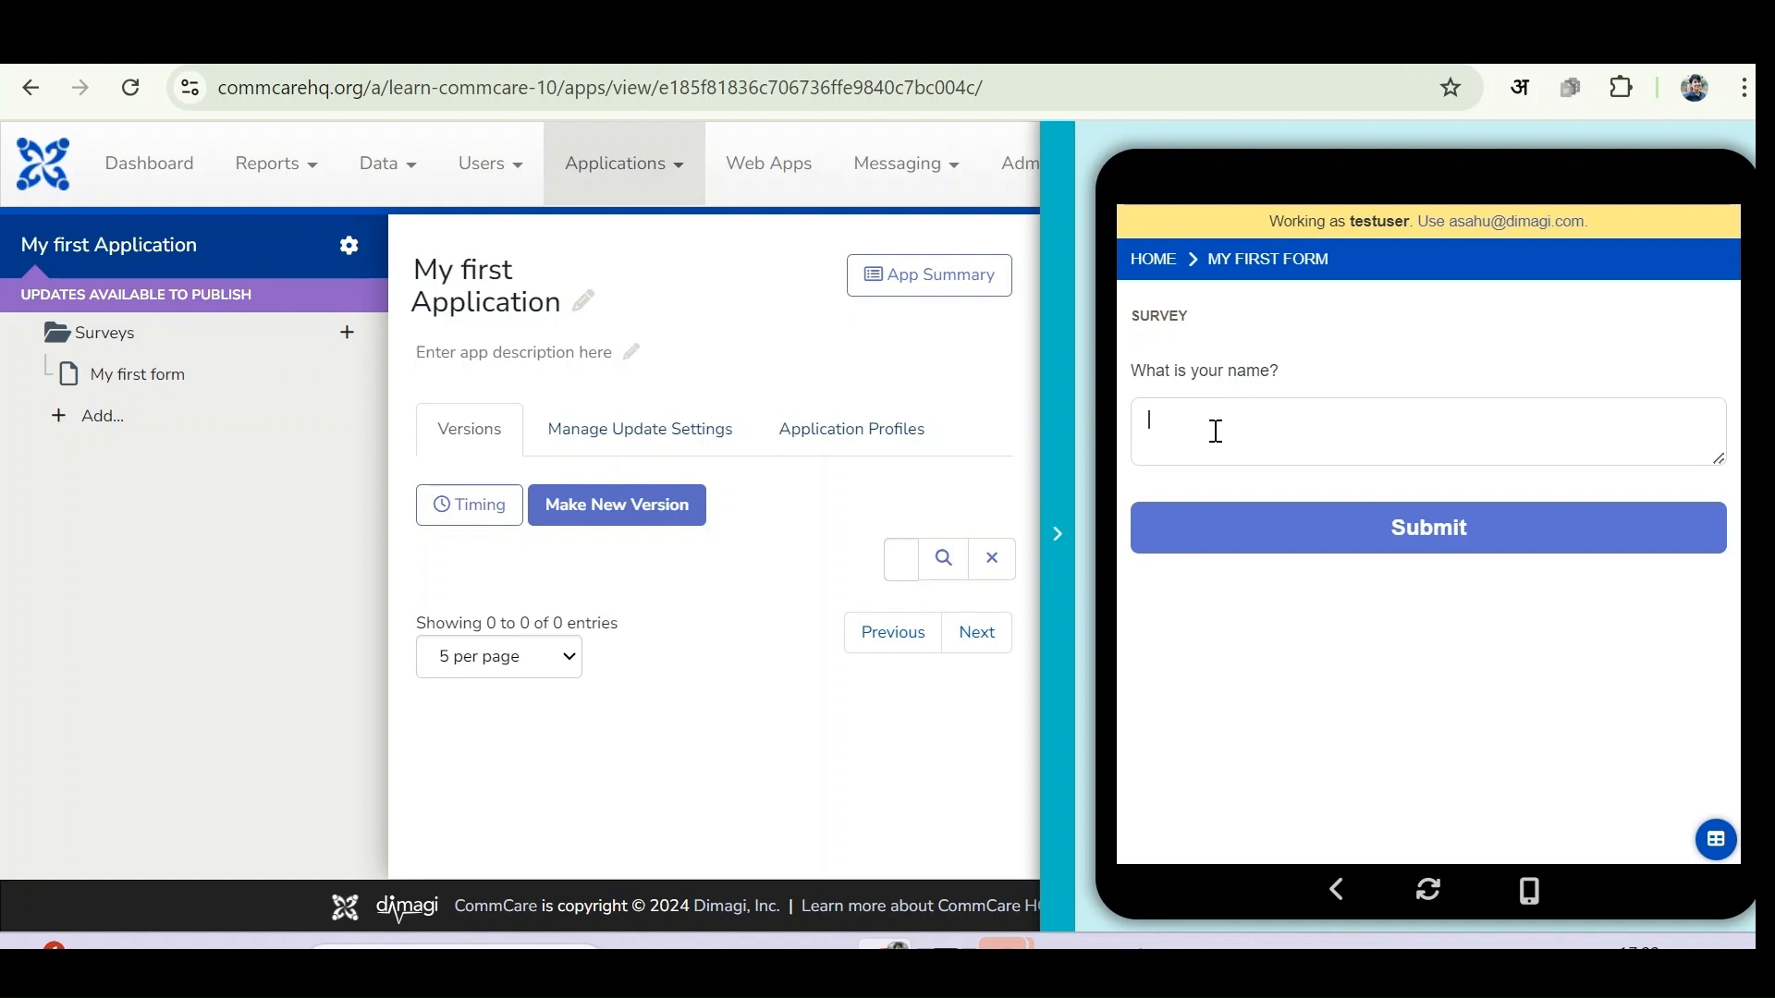
text(Arti)
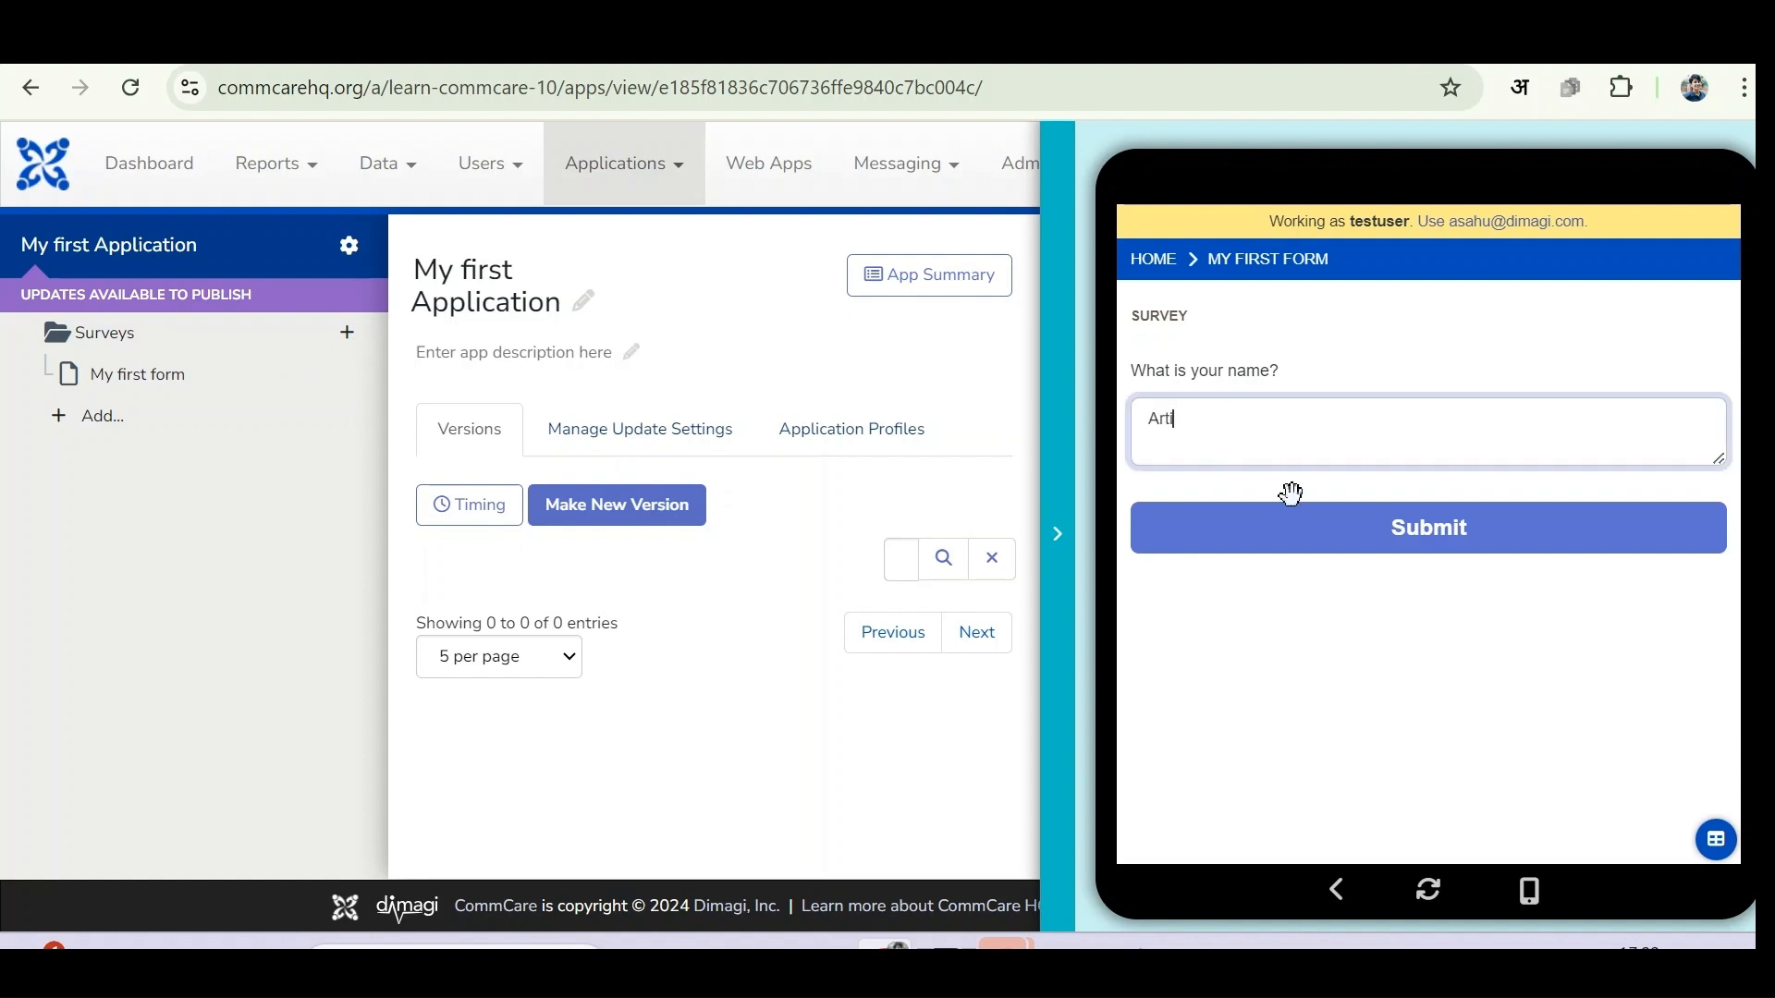
click(1339, 529)
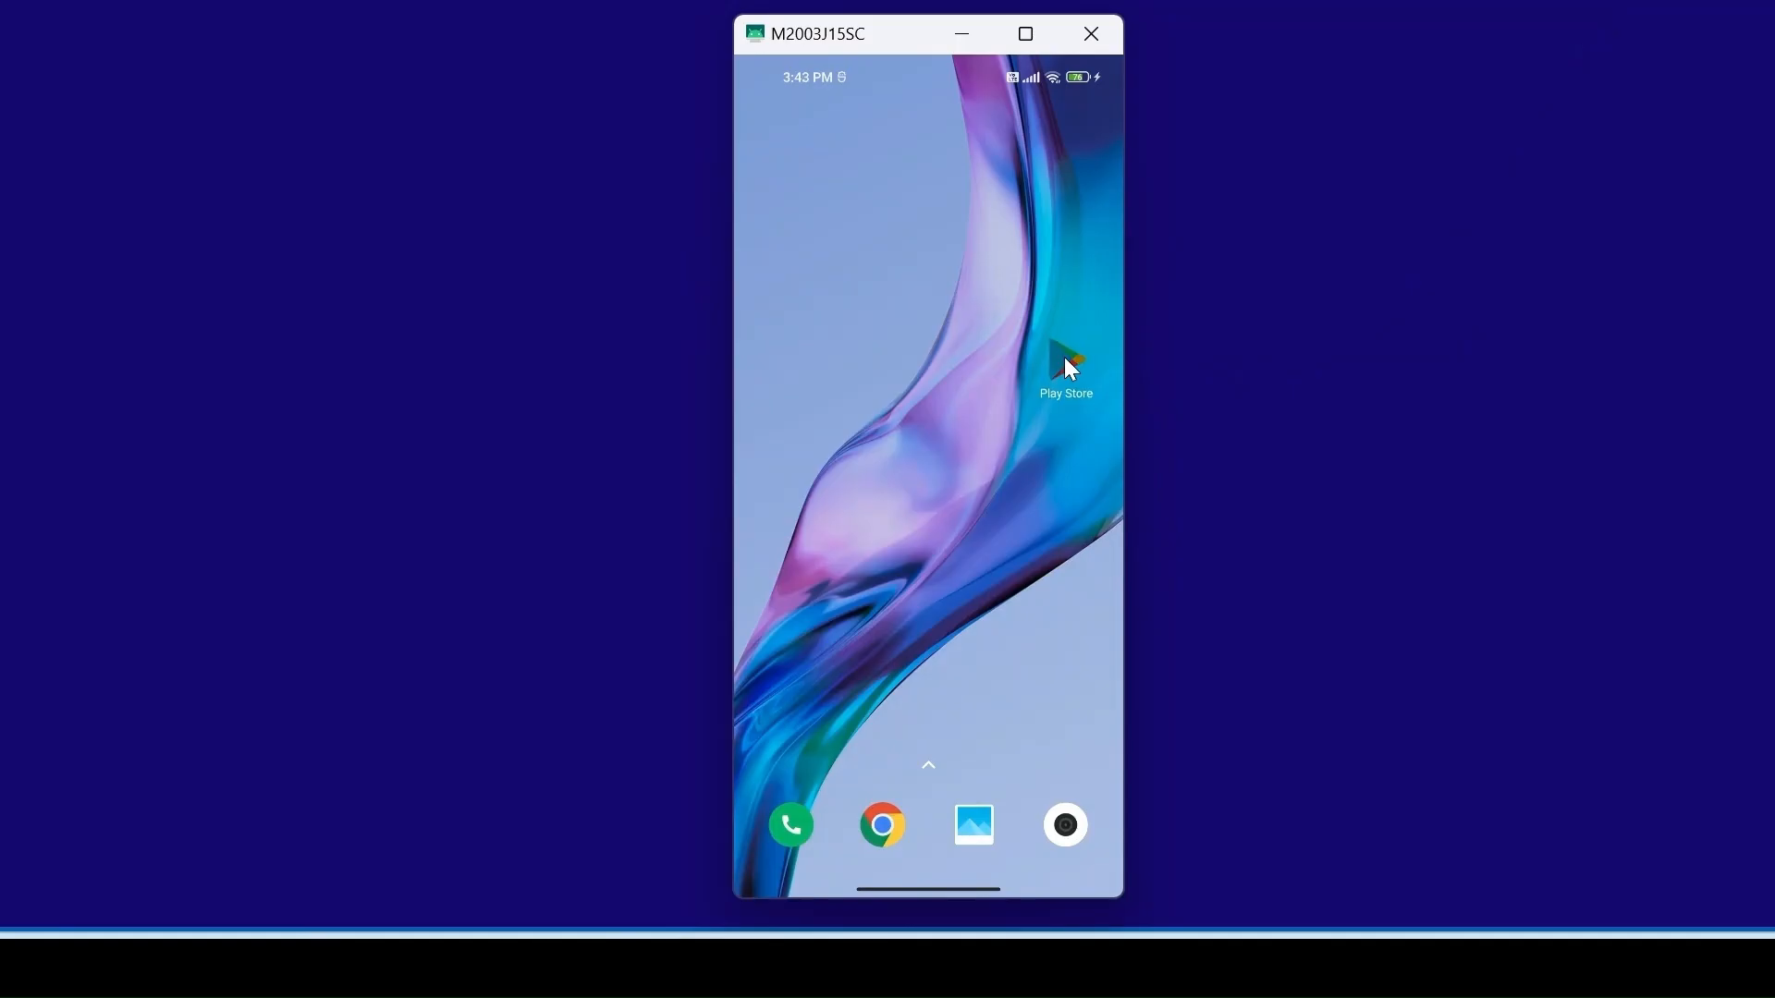
click(1066, 364)
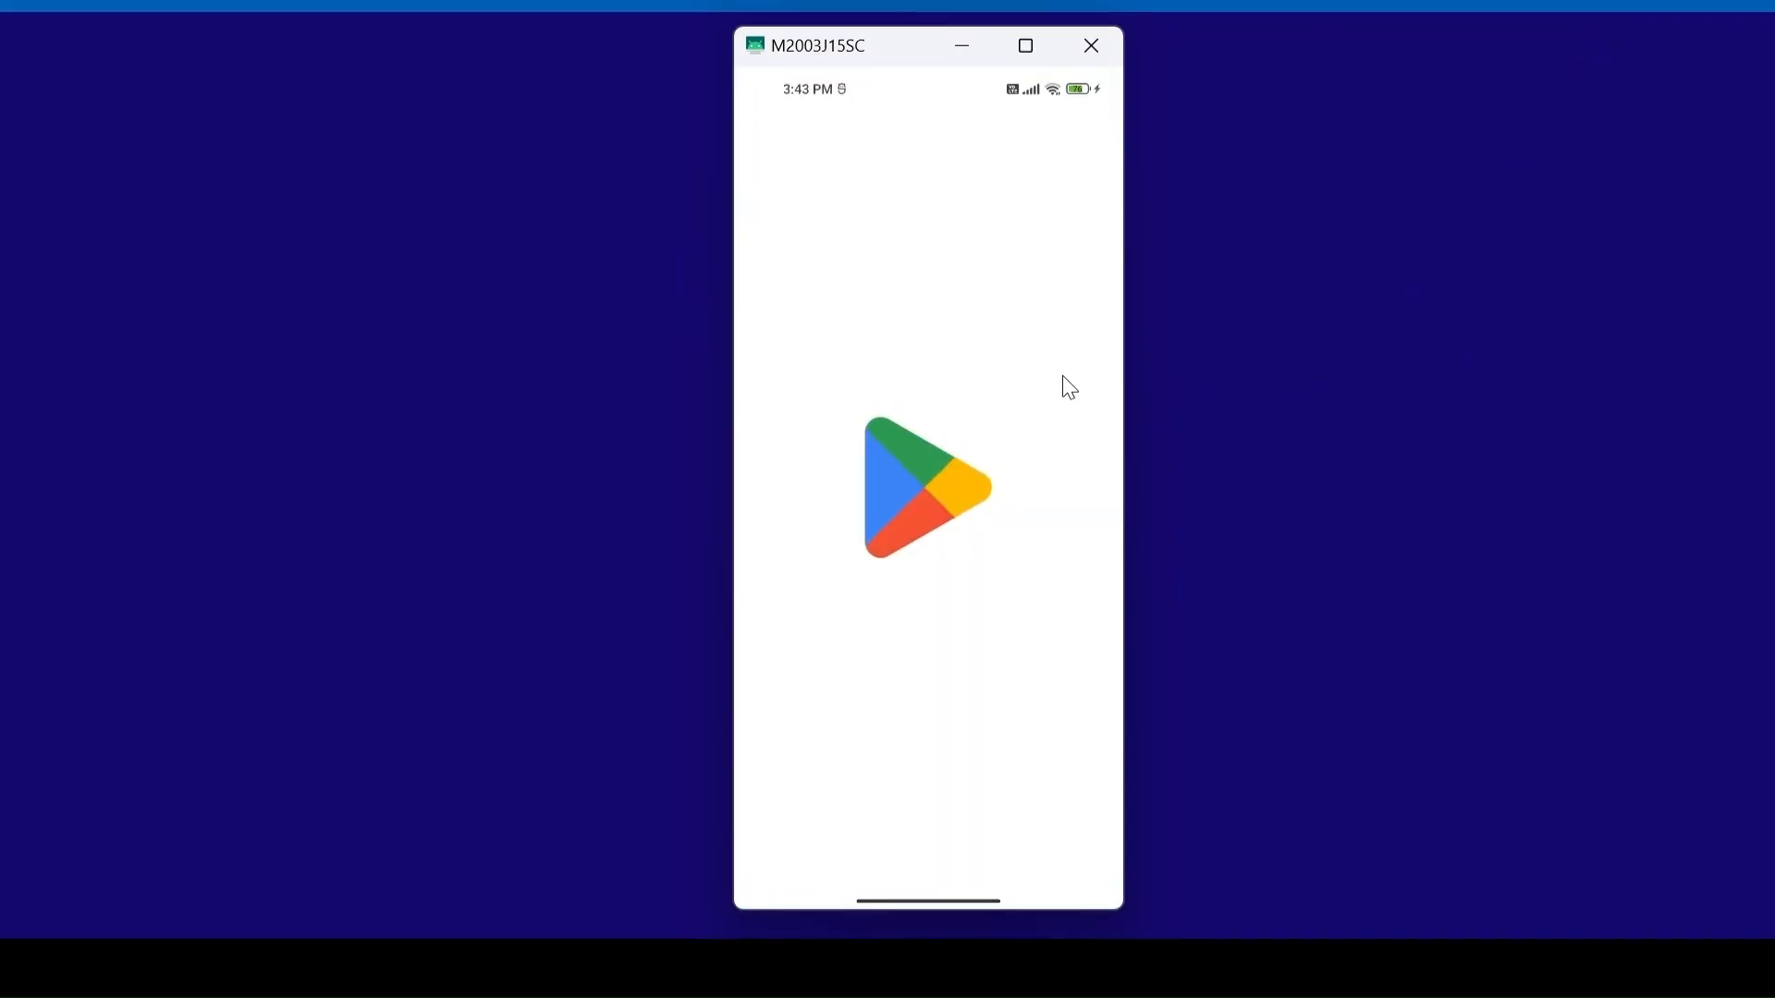